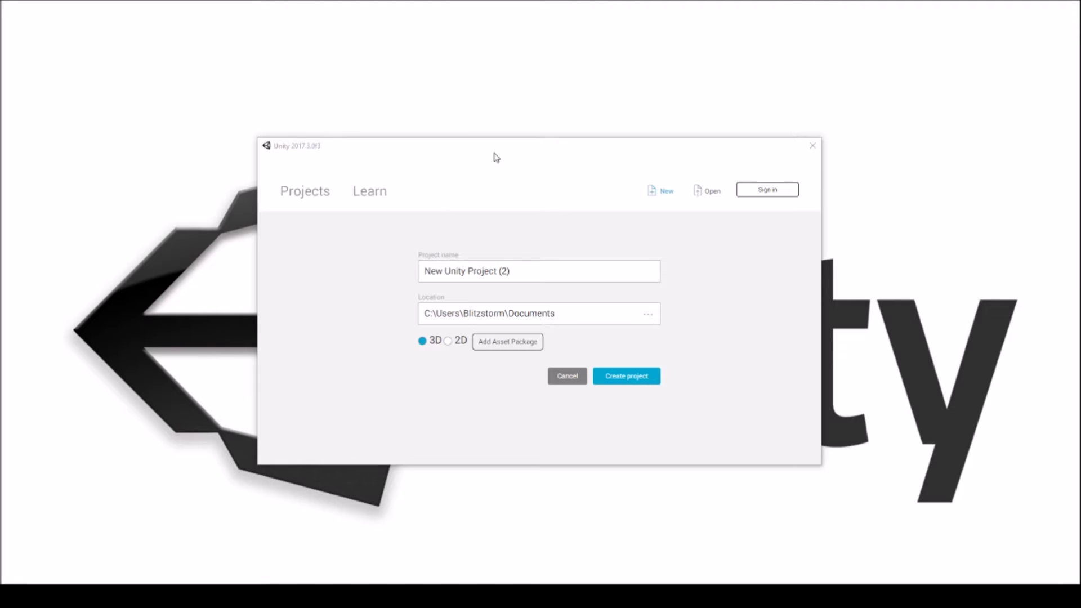
Name the new 3D project 'Tutorial Series' in the Unity Hub creation form.
{"action": "left_click", "coordinate": [329, 163]}
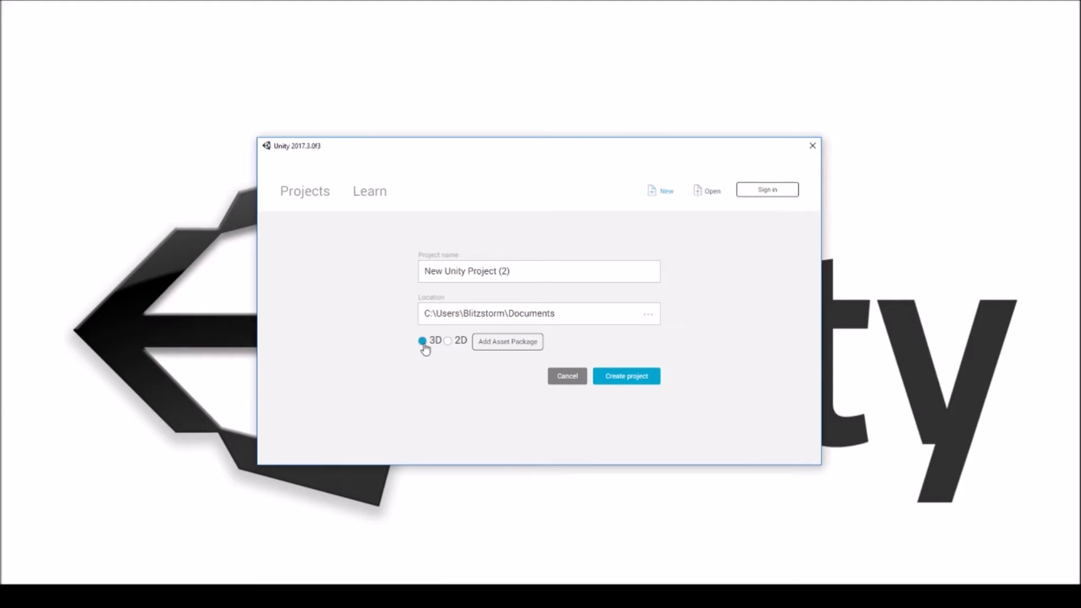
{"action": "triple_click", "coordinate": [438, 269]}
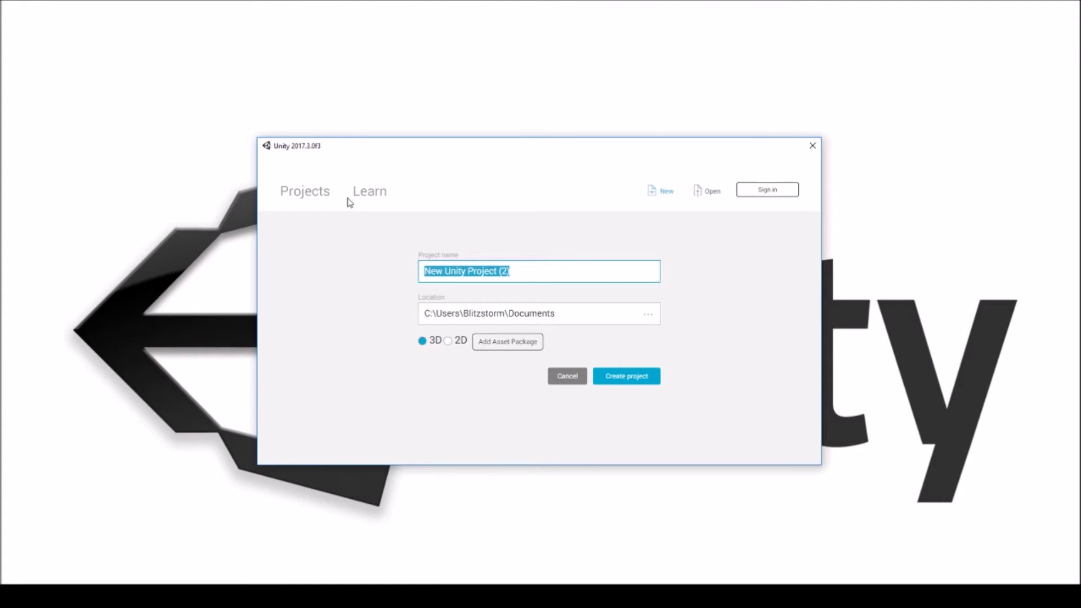
{"action": "type", "text": "Tu"}
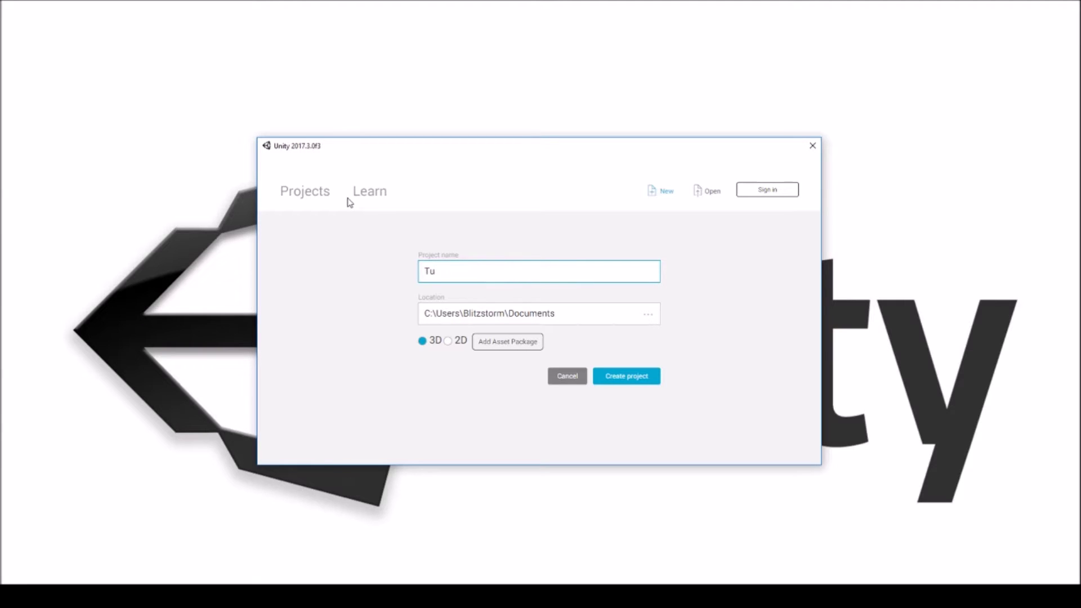
{"action": "type", "text": "torial Series"}
Create the project, inspect the Directional Light and Main Camera's Game view, then orbit the Scene view.
{"action": "left_click", "coordinate": [619, 377]}
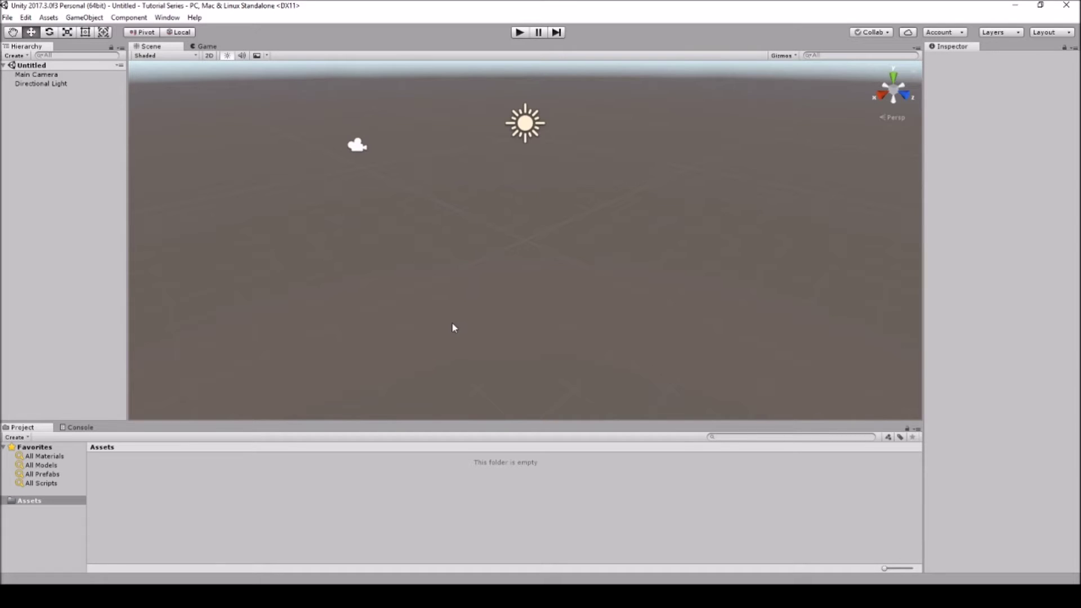
{"action": "left_click", "coordinate": [43, 83]}
{"action": "left_click", "coordinate": [357, 148]}
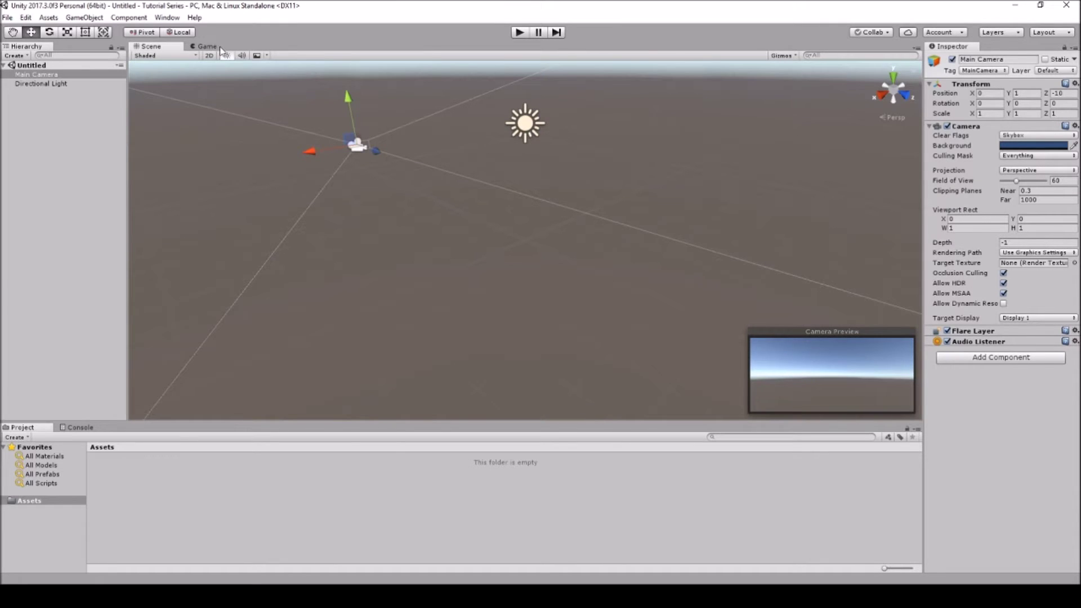
{"action": "left_click", "coordinate": [203, 47]}
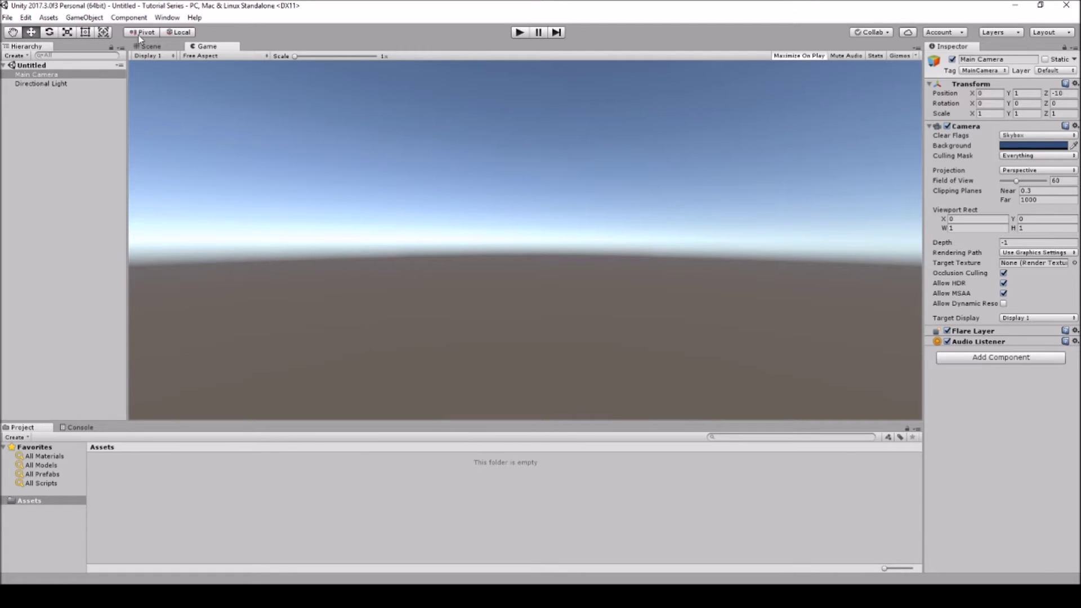
{"action": "left_click", "coordinate": [148, 46]}
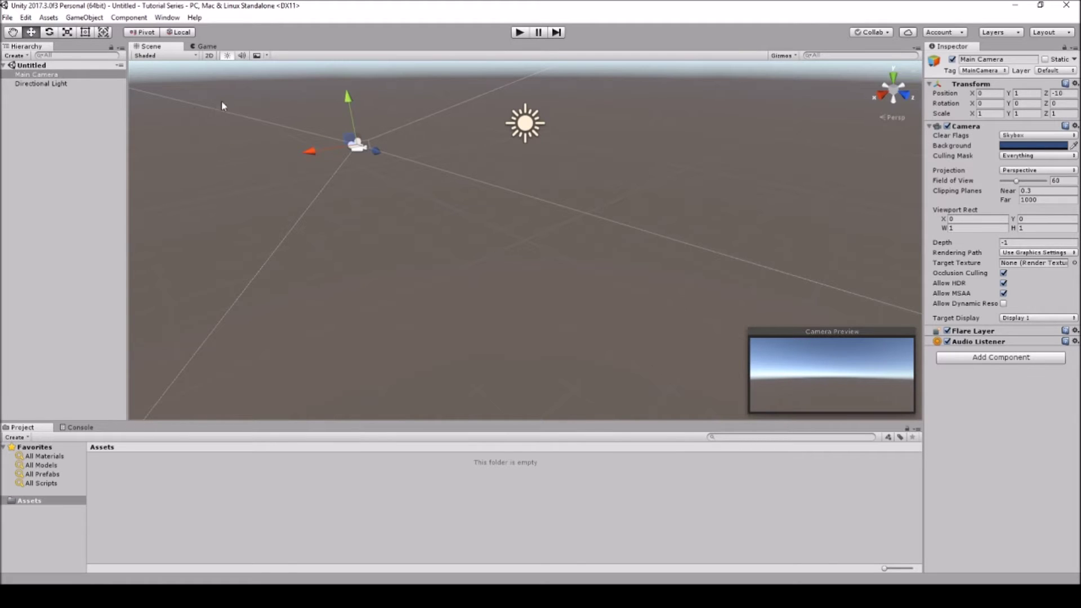
{"action": "left_click_drag", "start_coordinate": [278, 231], "coordinate": [262, 198], "text": "alt"}
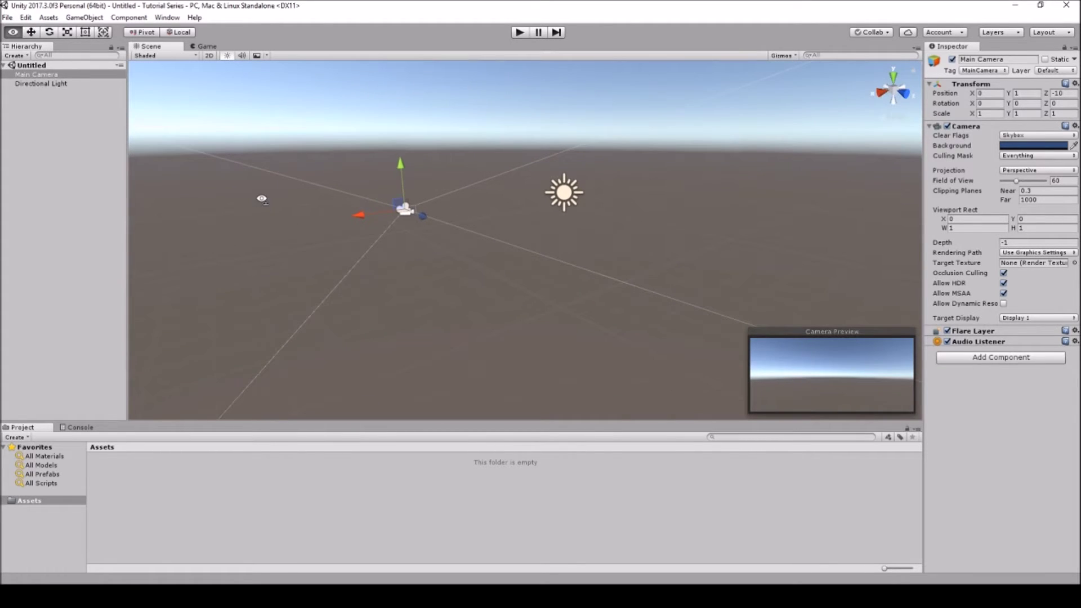
Add a Terrain from GameObject > 3D Object and orbit the view to see it.
{"action": "left_click", "coordinate": [76, 19]}
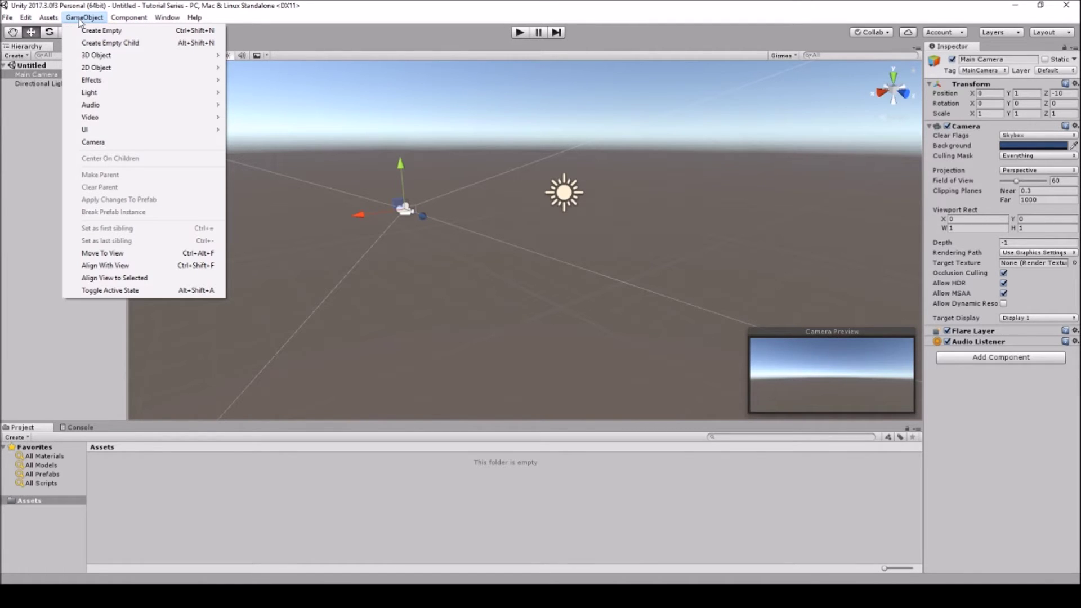
{"action": "mouse_move", "coordinate": [113, 56]}
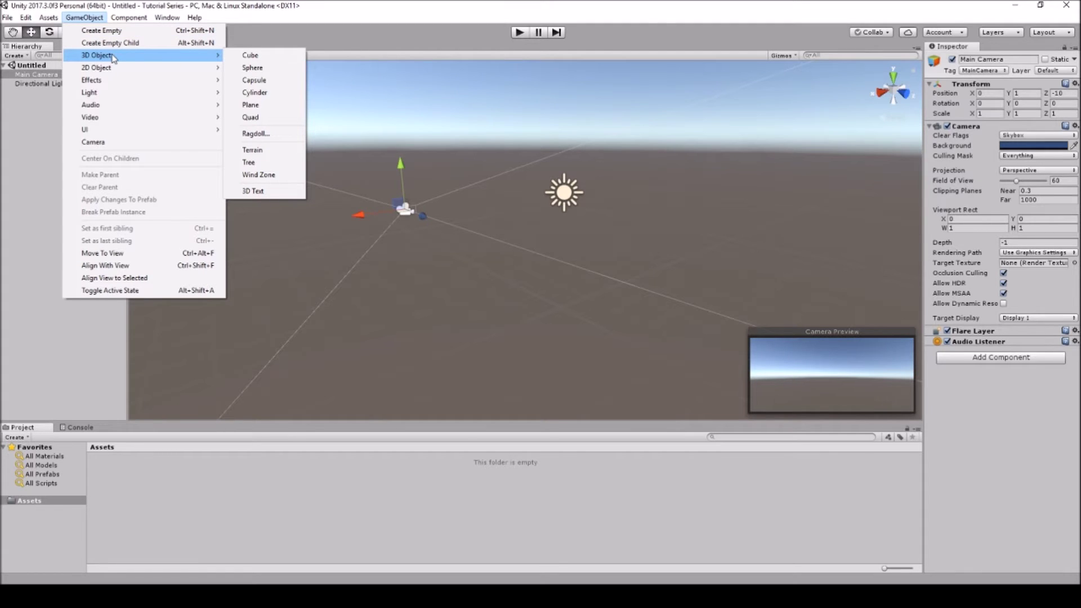
{"action": "left_click", "coordinate": [259, 152]}
{"action": "right_click_drag", "start_coordinate": [495, 267], "coordinate": [892, 306]}
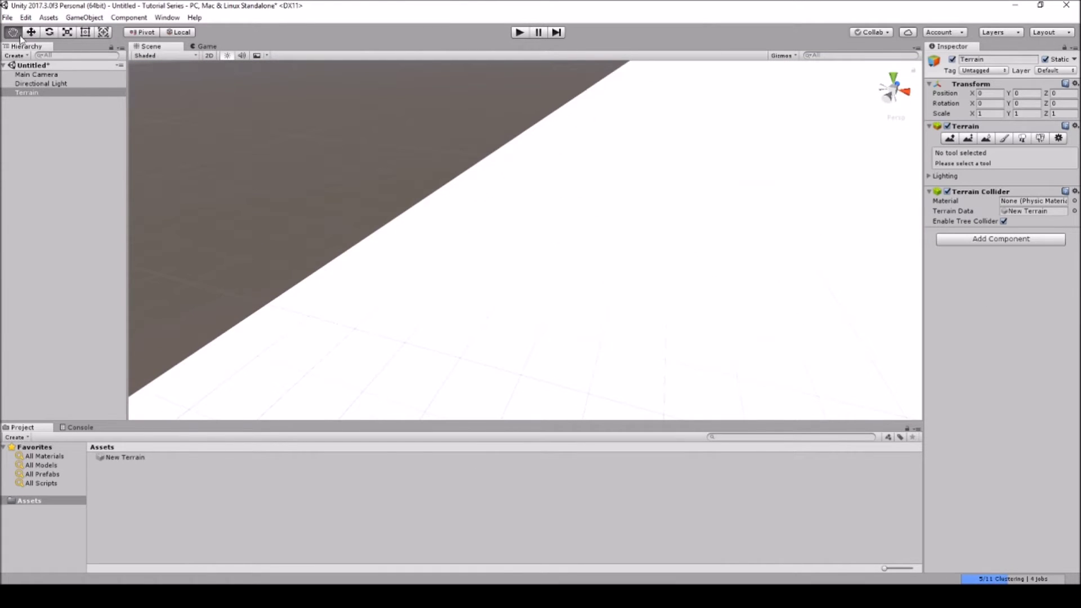
{"action": "right_click_drag", "start_coordinate": [538, 309], "coordinate": [531, 232]}
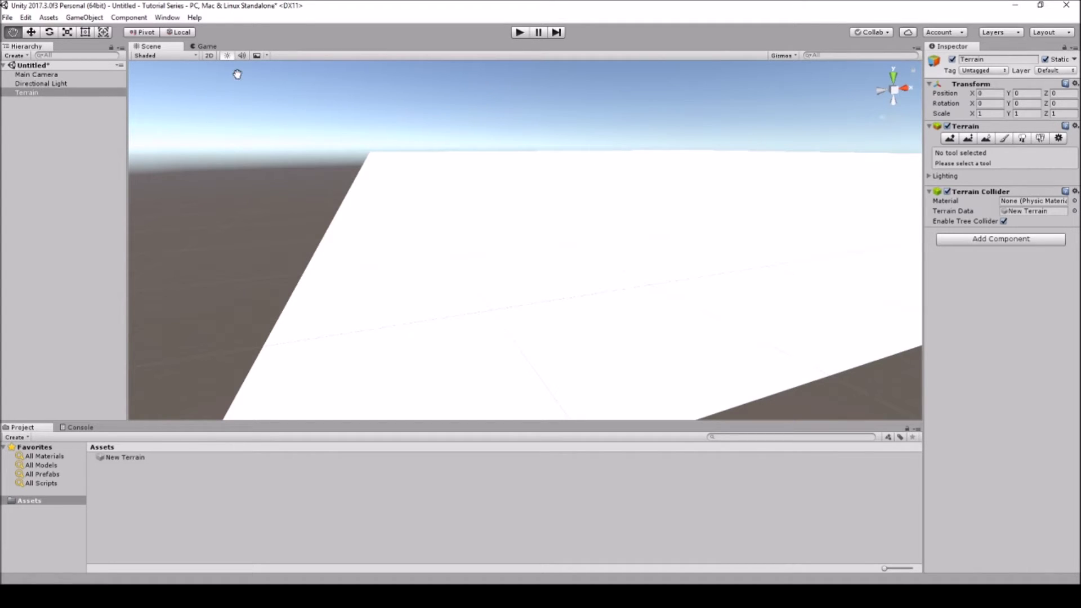
Import the full Characters standard asset package through Assets > Import Package.
{"action": "left_click", "coordinate": [48, 139]}
{"action": "right_click_drag", "start_coordinate": [543, 164], "coordinate": [533, 201]}
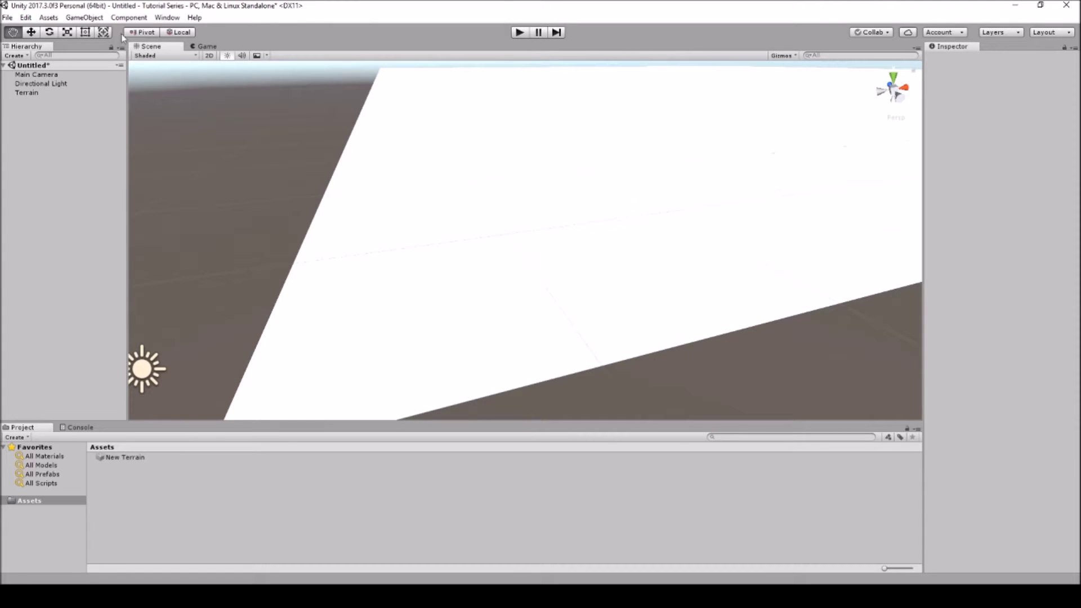
{"action": "left_click", "coordinate": [49, 18]}
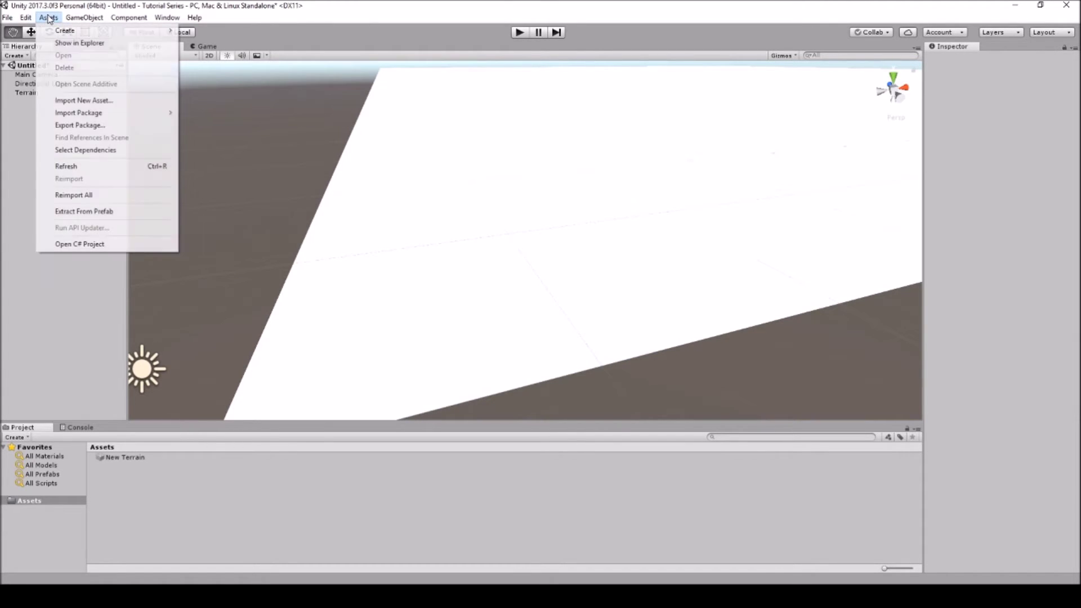
{"action": "mouse_move", "coordinate": [95, 113]}
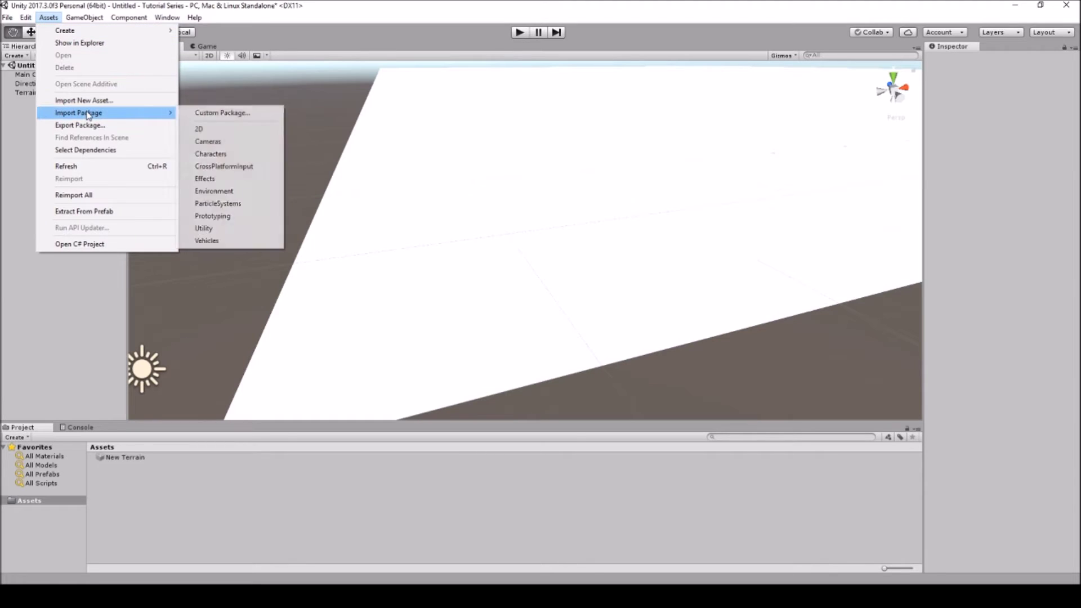
{"action": "left_click", "coordinate": [233, 155]}
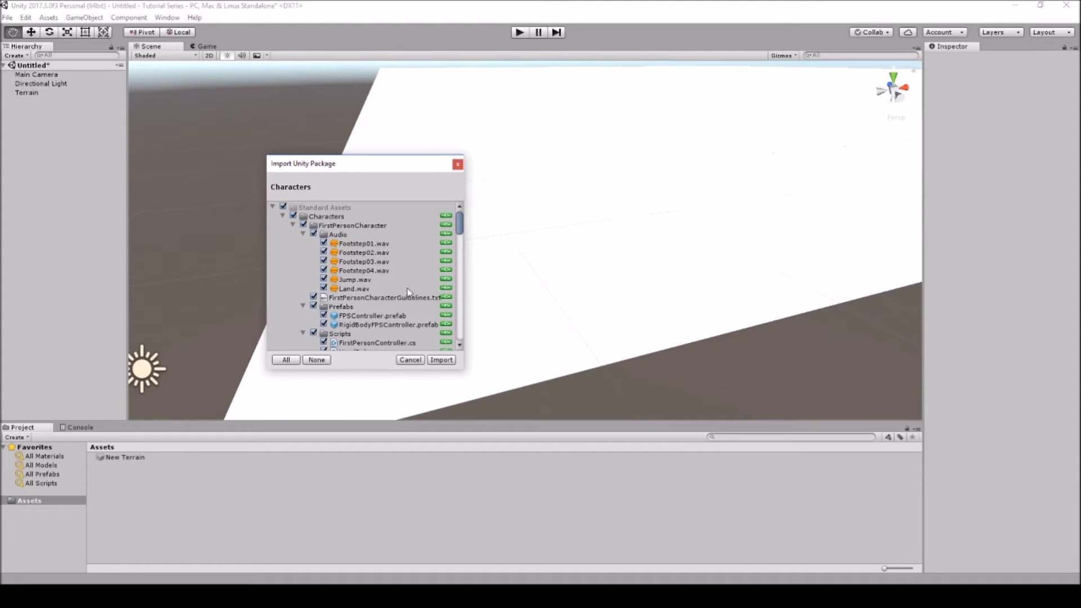
{"action": "left_click", "coordinate": [442, 360]}
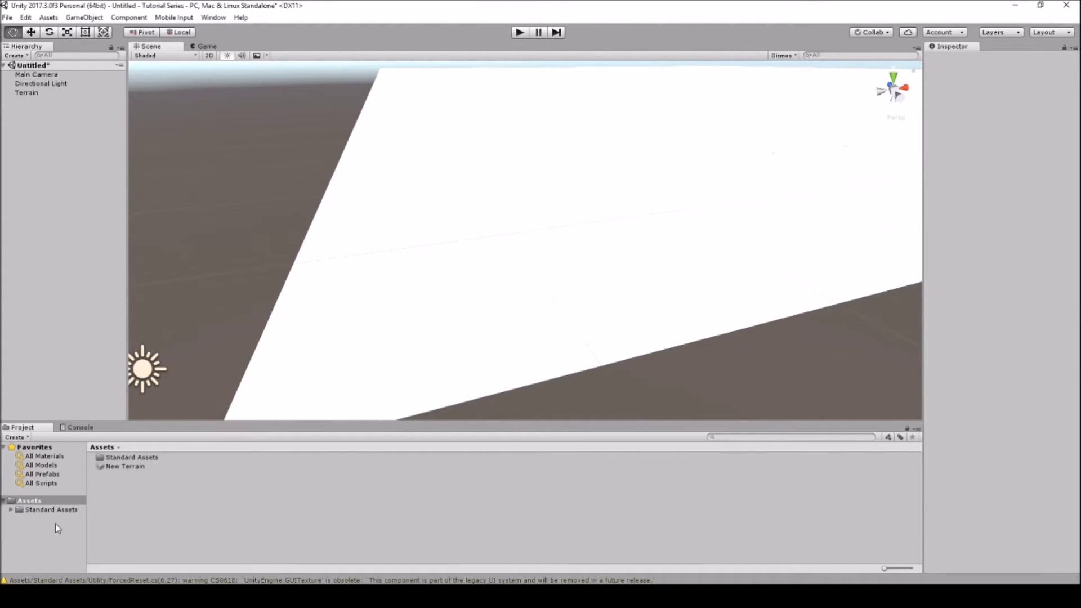
Browse to Standard Assets > Characters > ThirdPersonCharacter > Prefabs and drag ThirdPersonController onto the terrain.
{"action": "left_click", "coordinate": [59, 509]}
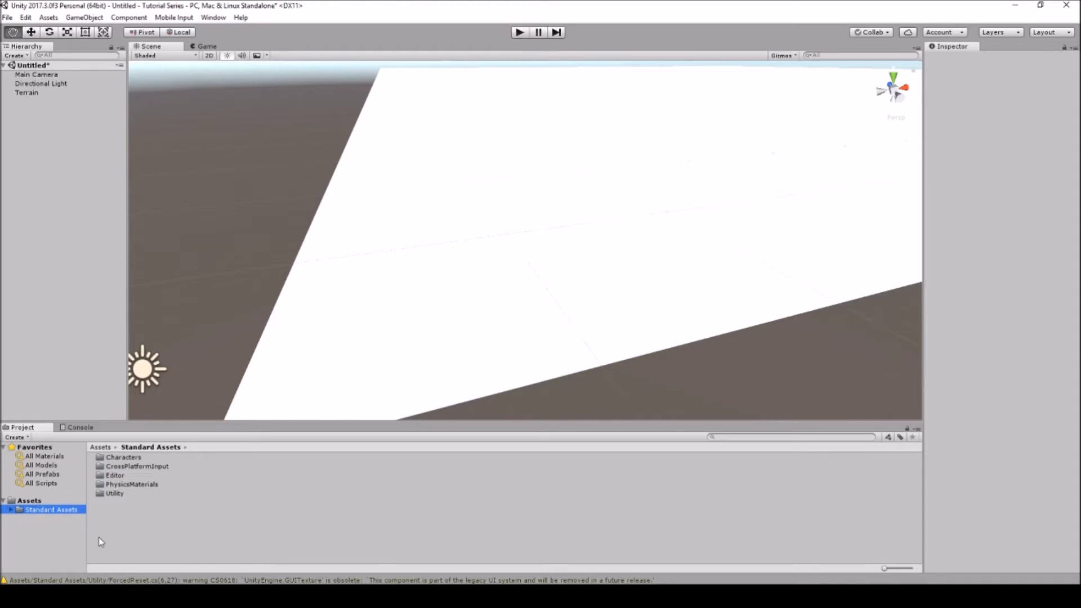
{"action": "left_click", "coordinate": [128, 458]}
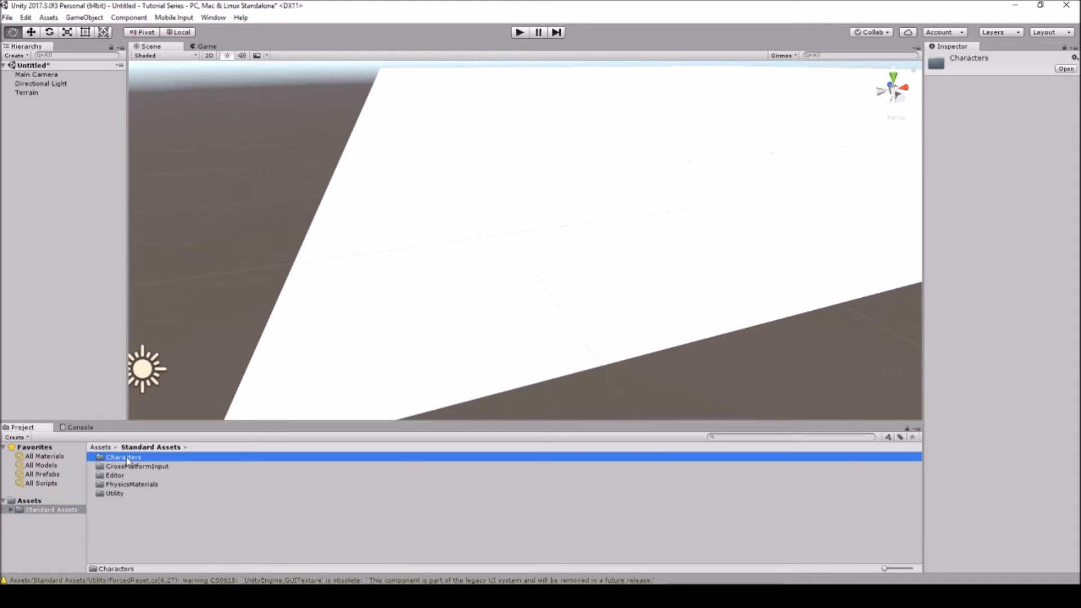
{"action": "left_click", "coordinate": [127, 458]}
{"action": "double_click", "coordinate": [98, 461]}
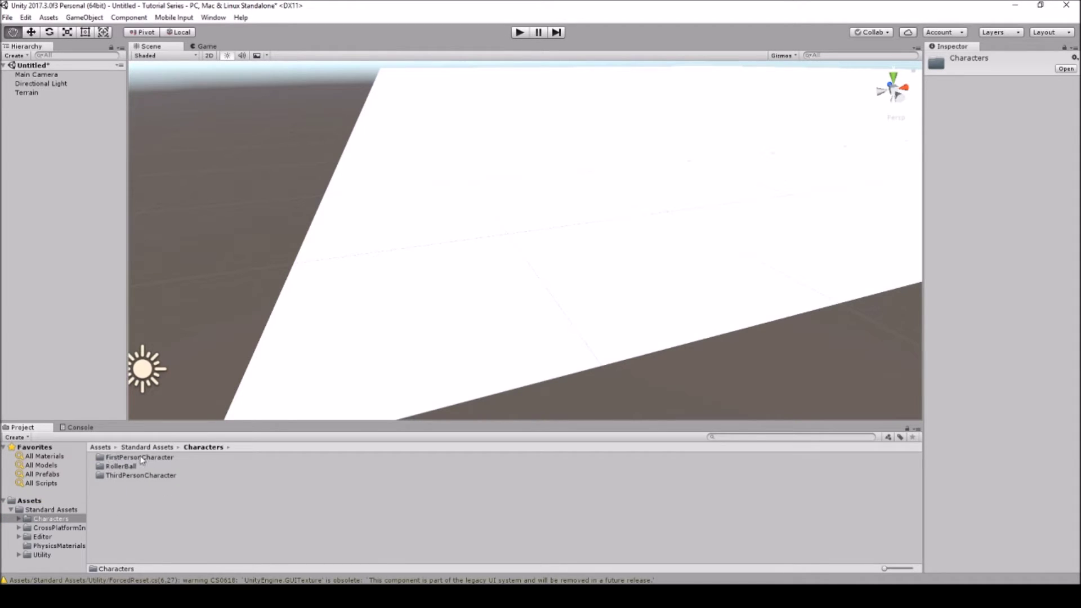
{"action": "double_click", "coordinate": [147, 476]}
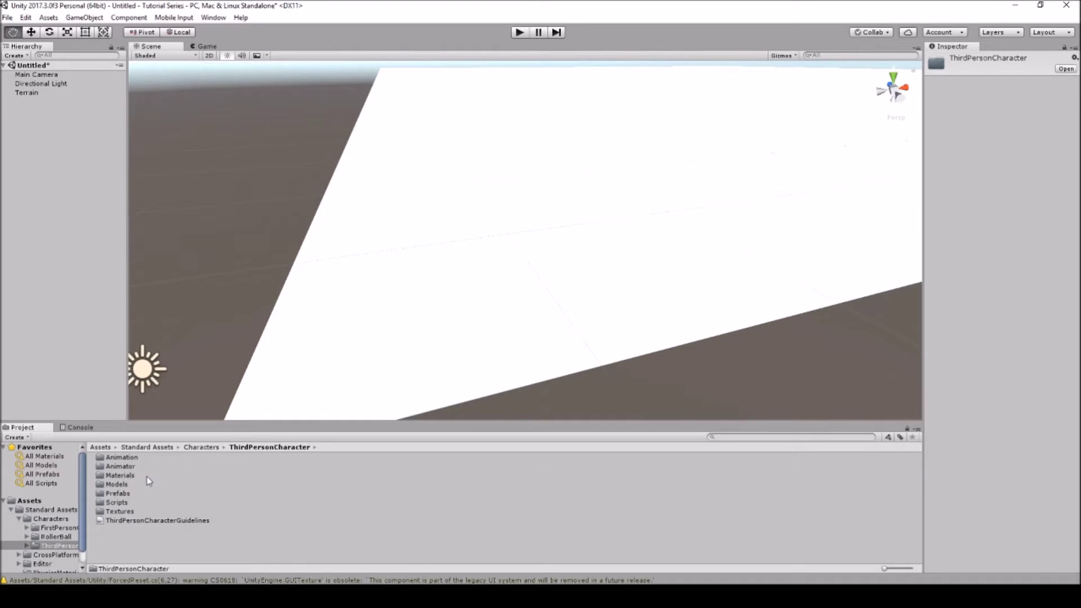
{"action": "double_click", "coordinate": [119, 496]}
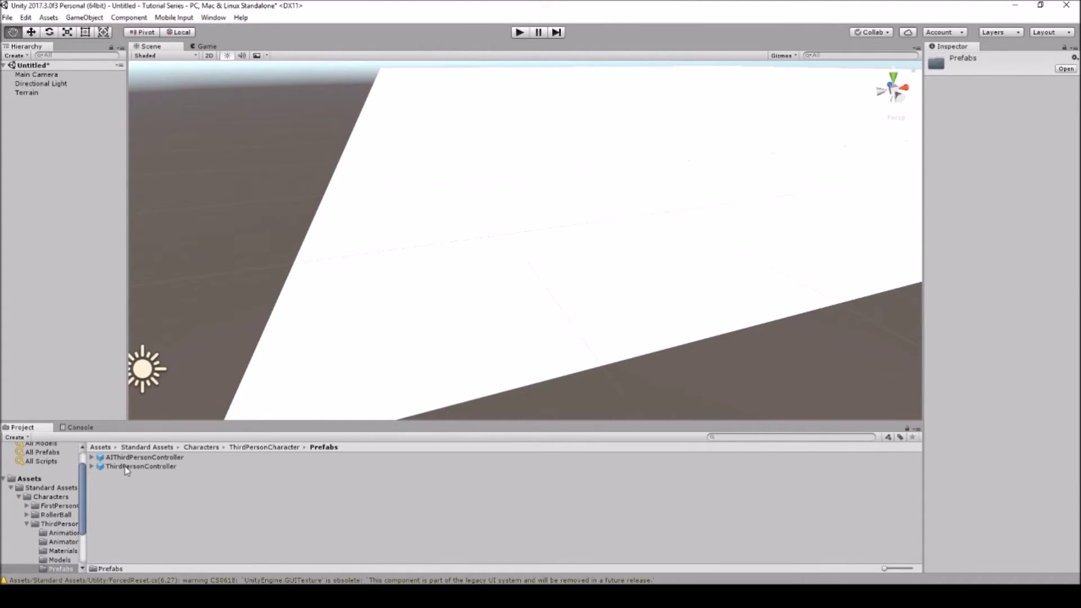
{"action": "left_click_drag", "start_coordinate": [125, 470], "coordinate": [373, 322]}
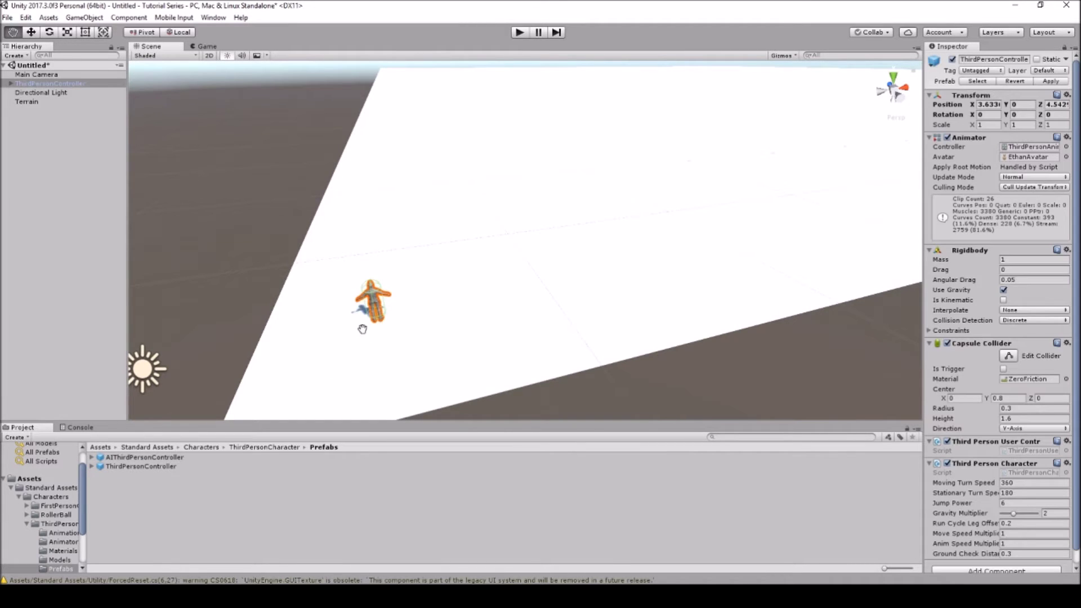
Frame the ThirdPersonController in the view and inspect its child parts and components.
{"action": "key", "text": "f"}
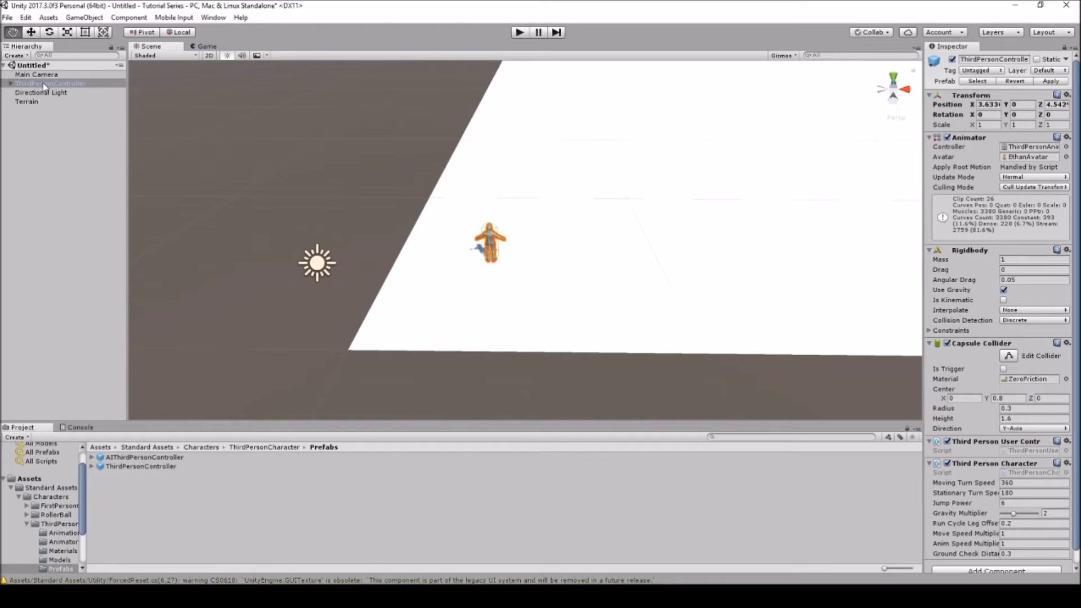
{"action": "left_click", "coordinate": [11, 84]}
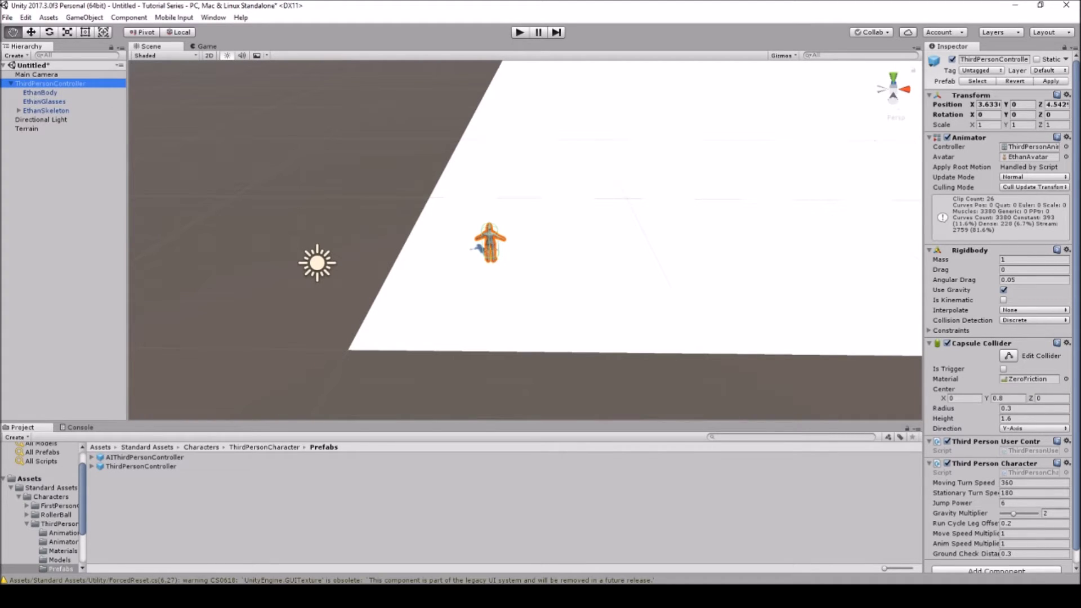
{"action": "scroll", "coordinate": [966, 354], "scroll_direction": "down", "scroll_amount": 1}
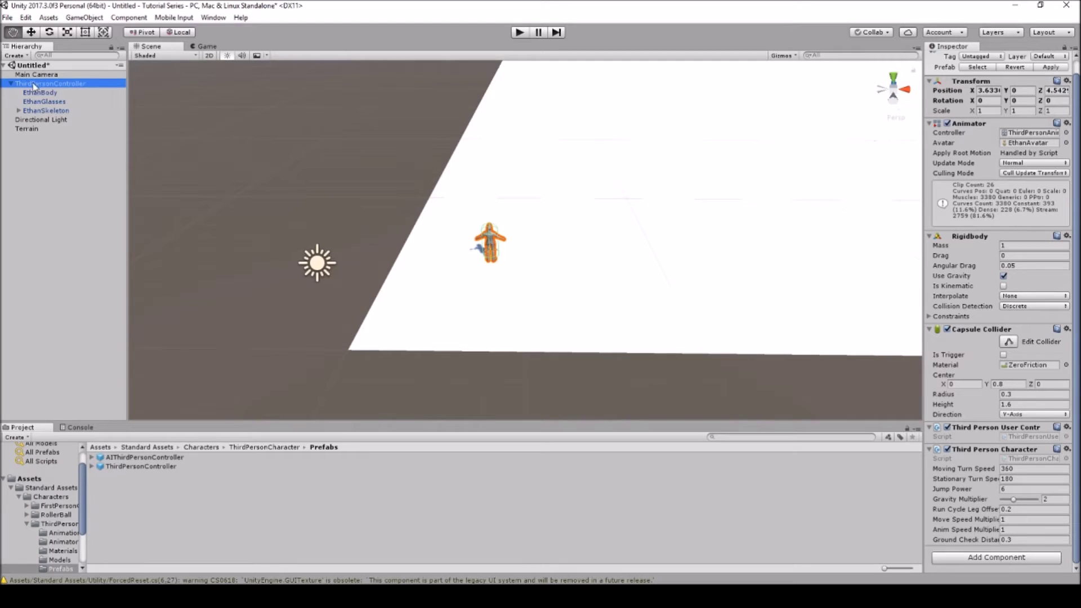
{"action": "left_click", "coordinate": [10, 84]}
{"action": "left_click_drag", "start_coordinate": [571, 232], "coordinate": [560, 280]}
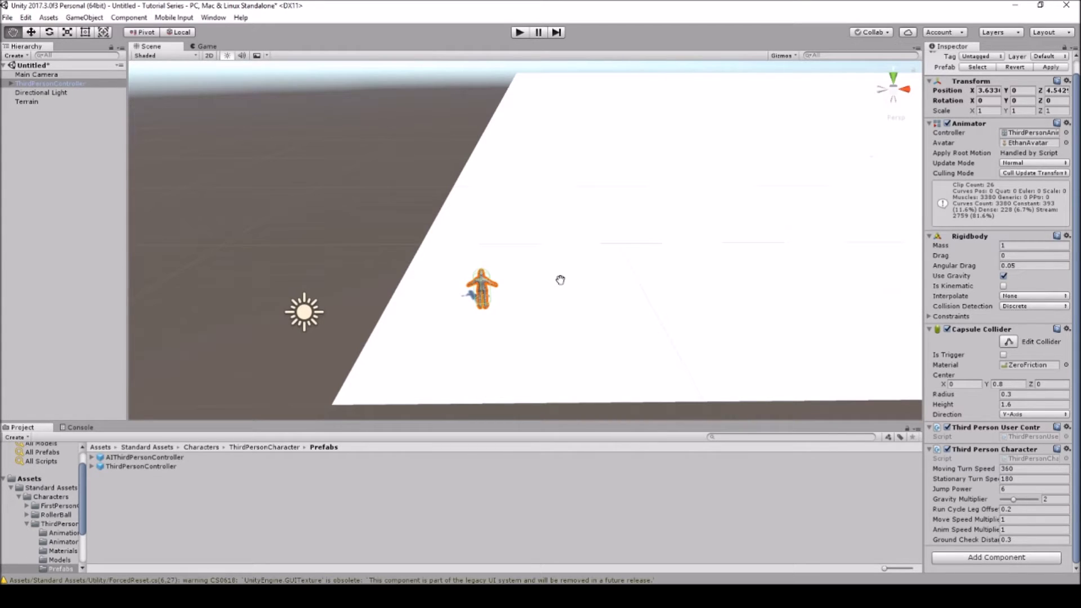
{"action": "left_click_drag", "start_coordinate": [535, 279], "coordinate": [543, 241]}
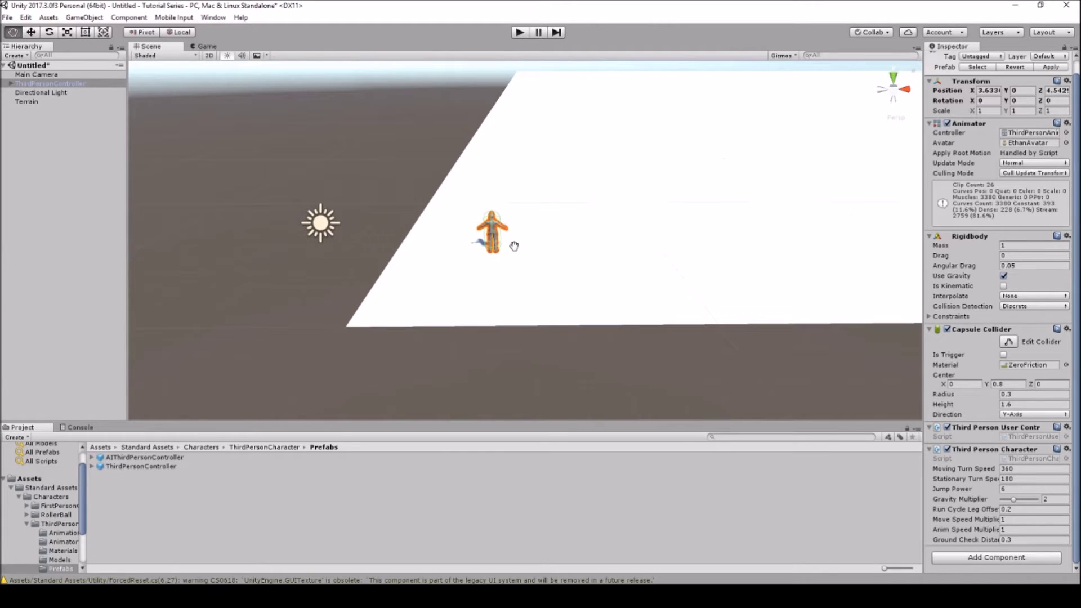
{"action": "left_click", "coordinate": [206, 46]}
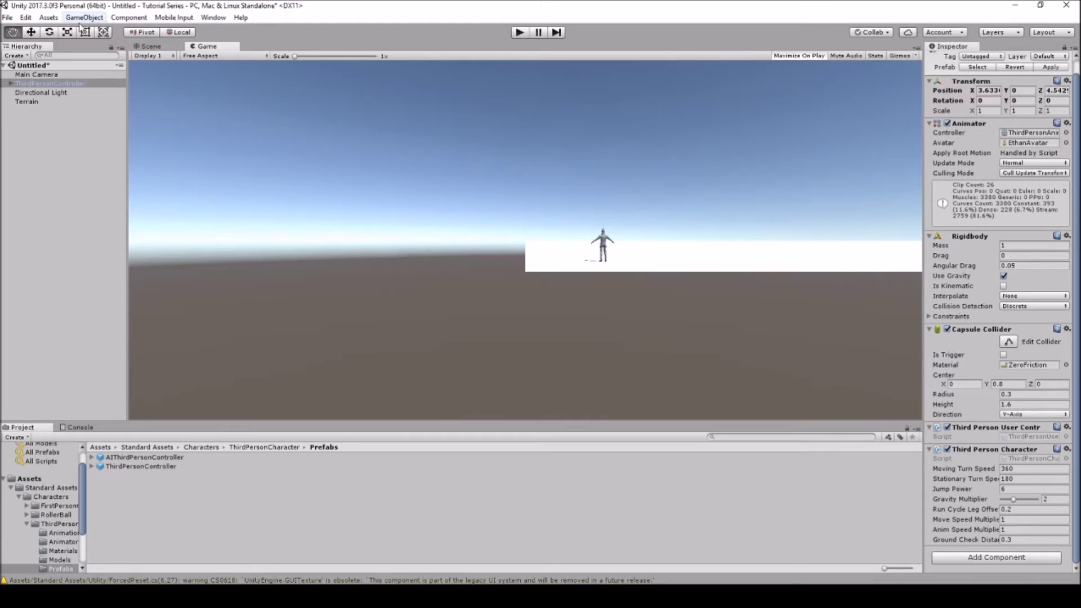
{"action": "left_click", "coordinate": [148, 46]}
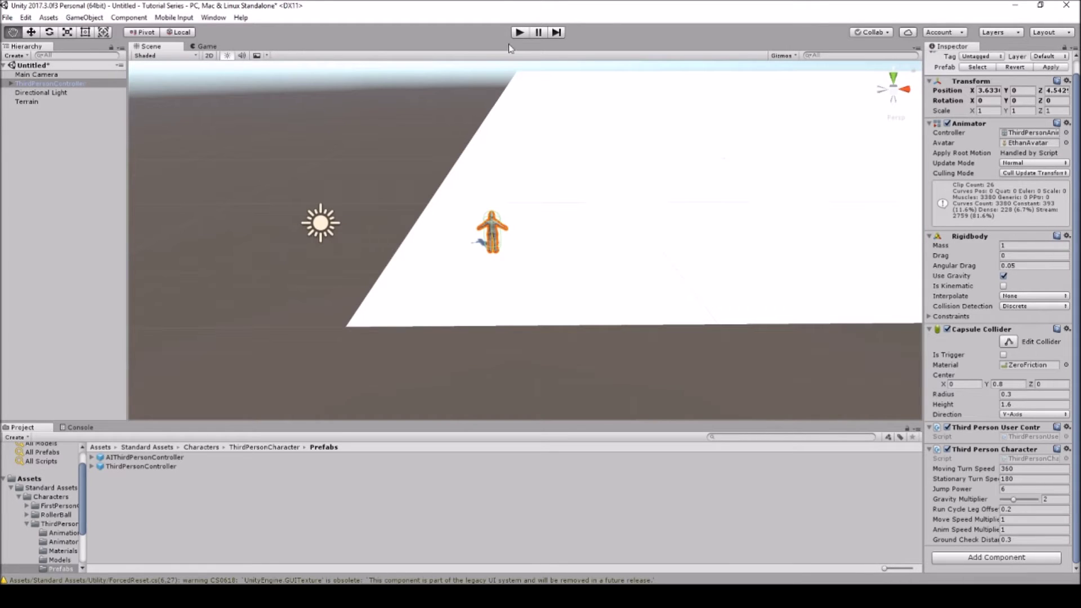
{"action": "left_click", "coordinate": [519, 32]}
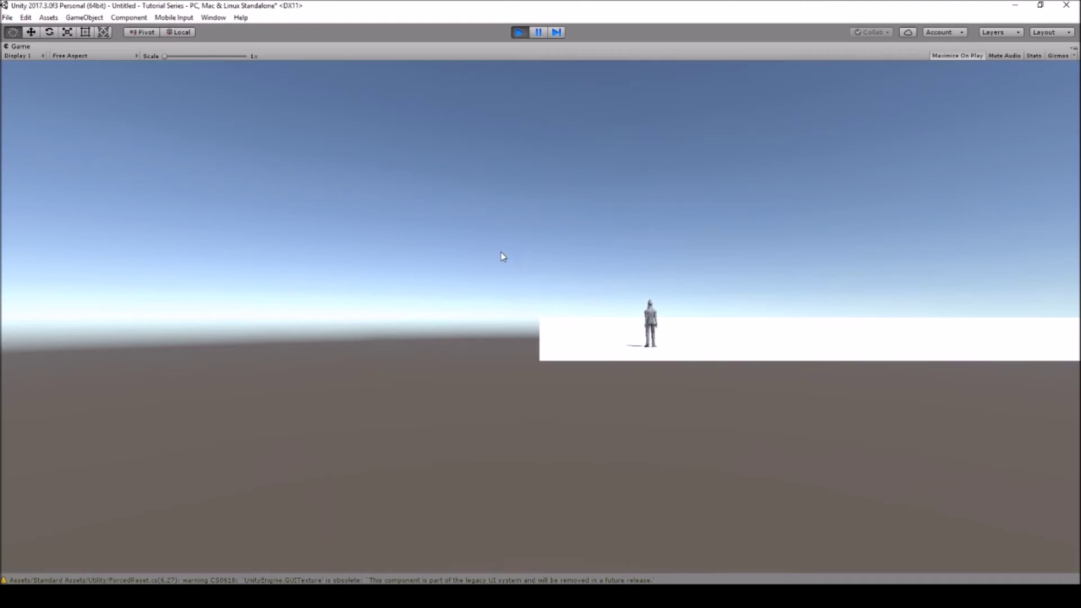
{"action": "key", "text": "d"}
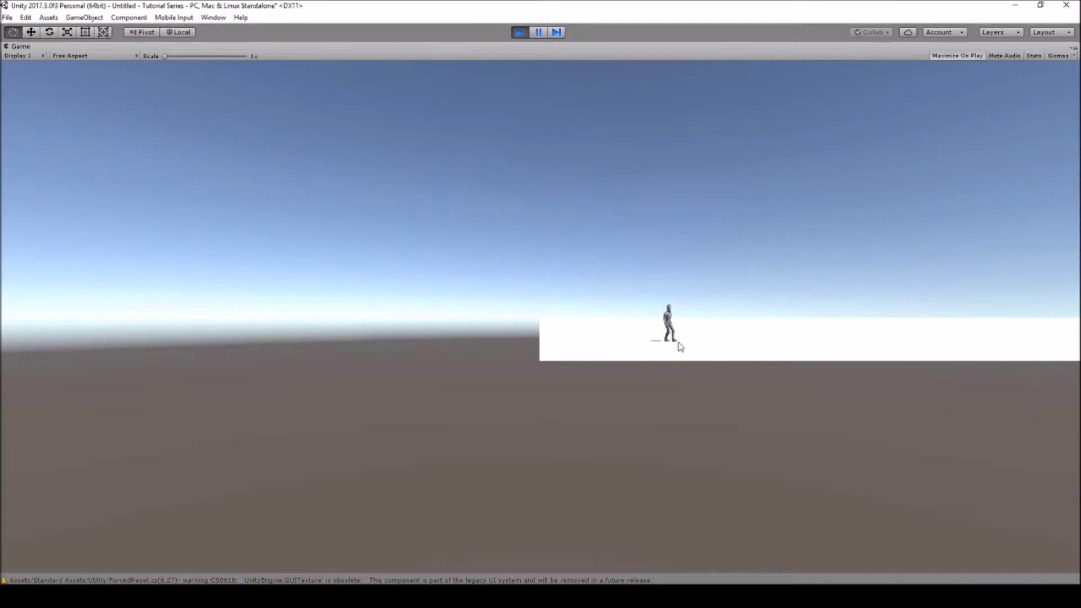
{"action": "key", "text": "a"}
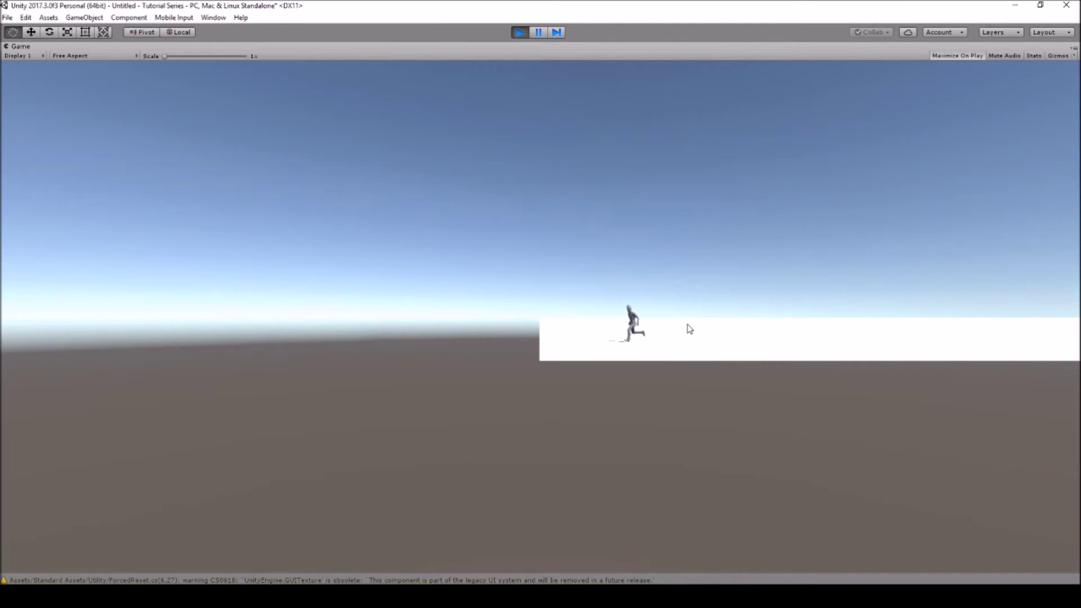
{"action": "left_click", "coordinate": [518, 32]}
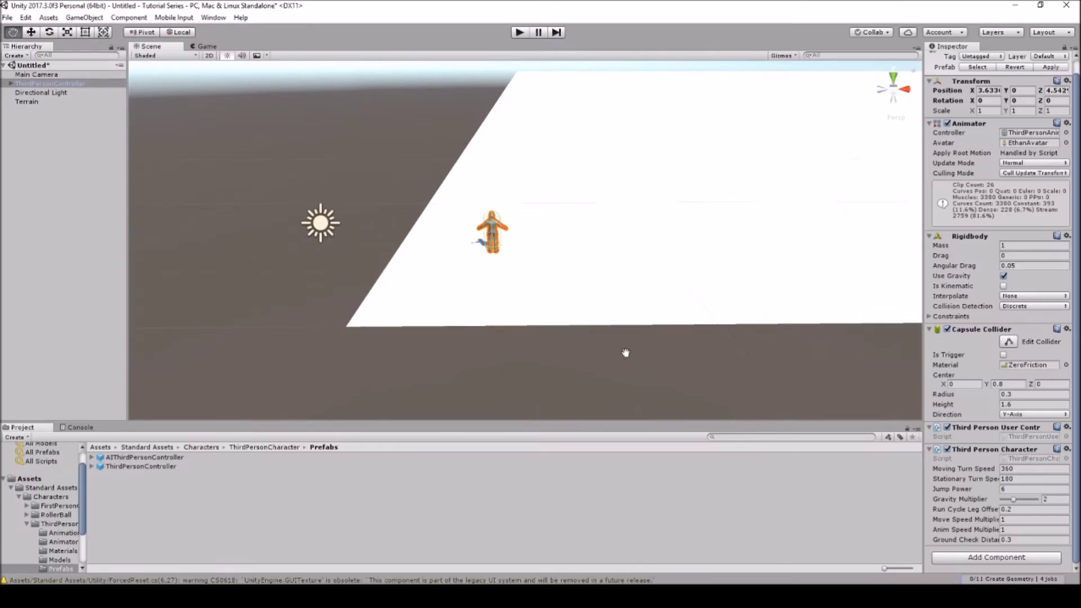
Make Main Camera a child of ThirdPersonController in the Hierarchy.
{"action": "left_click_drag", "start_coordinate": [337, 169], "coordinate": [434, 179], "text": "alt"}
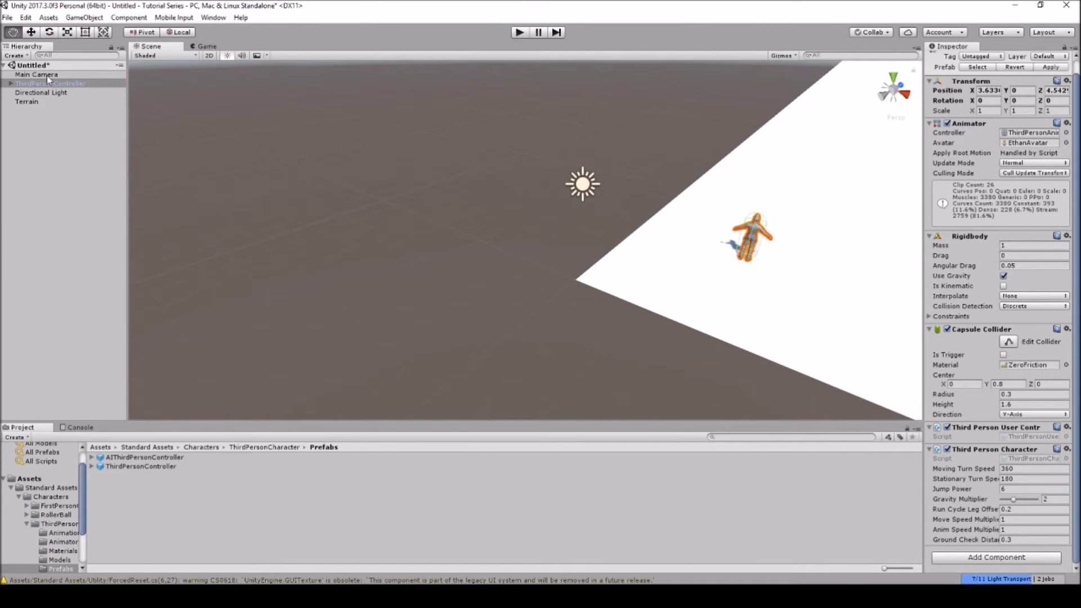
{"action": "left_click", "coordinate": [39, 76]}
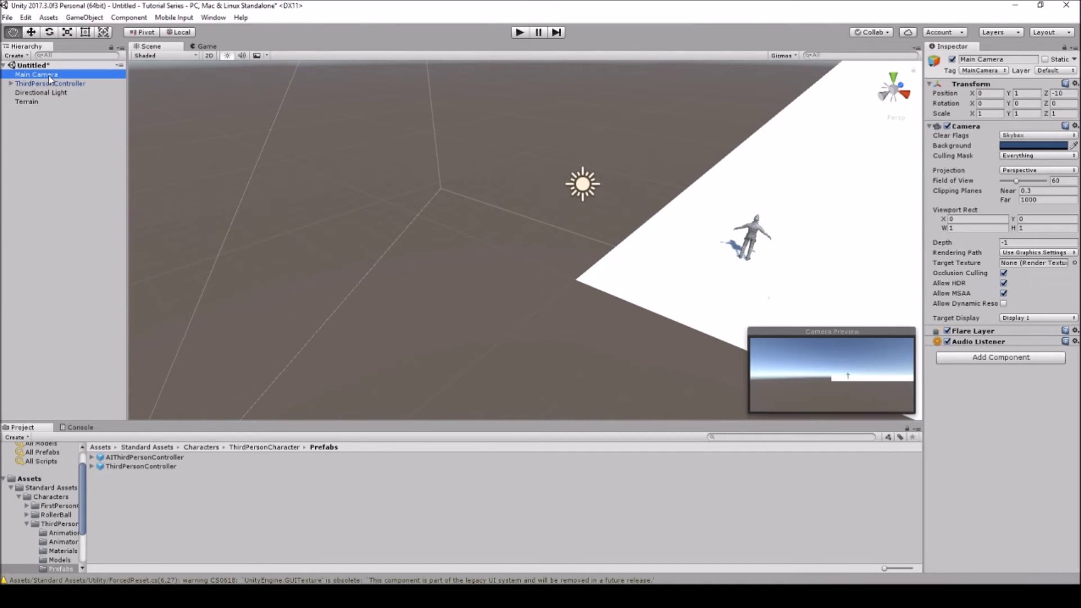
{"action": "left_click_drag", "start_coordinate": [49, 77], "coordinate": [74, 89]}
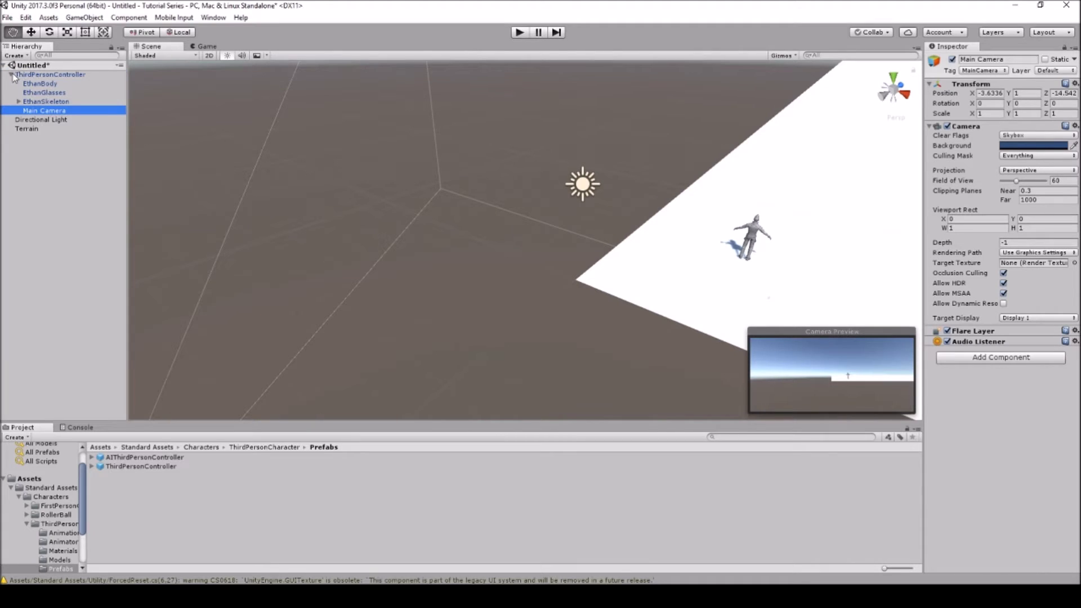
{"action": "scroll", "coordinate": [670, 214], "scroll_direction": "down", "scroll_amount": 3}
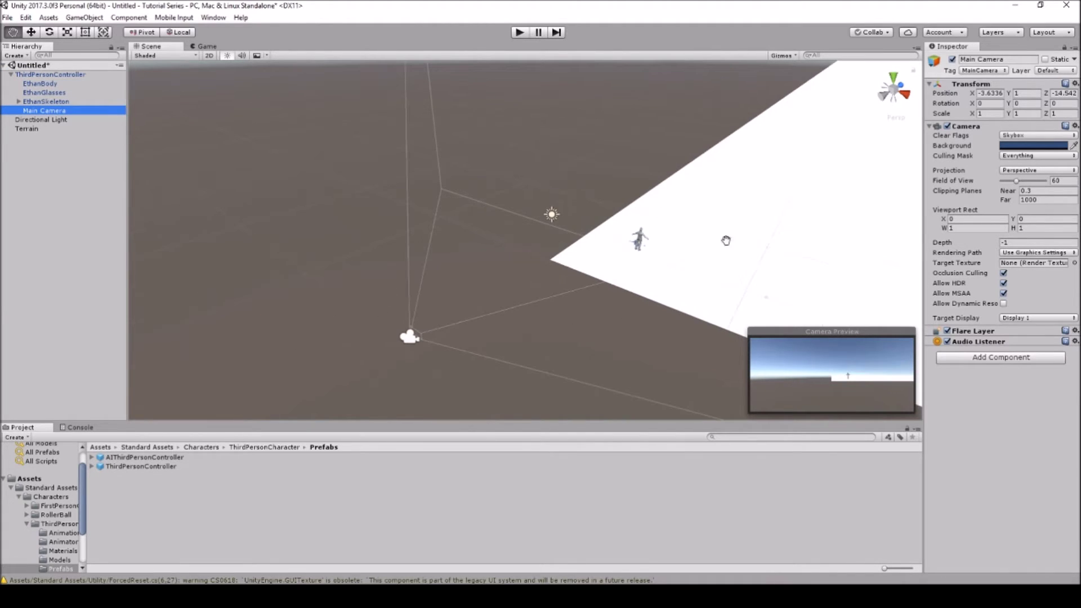
Position the camera behind the character at X 0, Y 1.78, Z -1.72.
{"action": "left_click", "coordinate": [33, 33]}
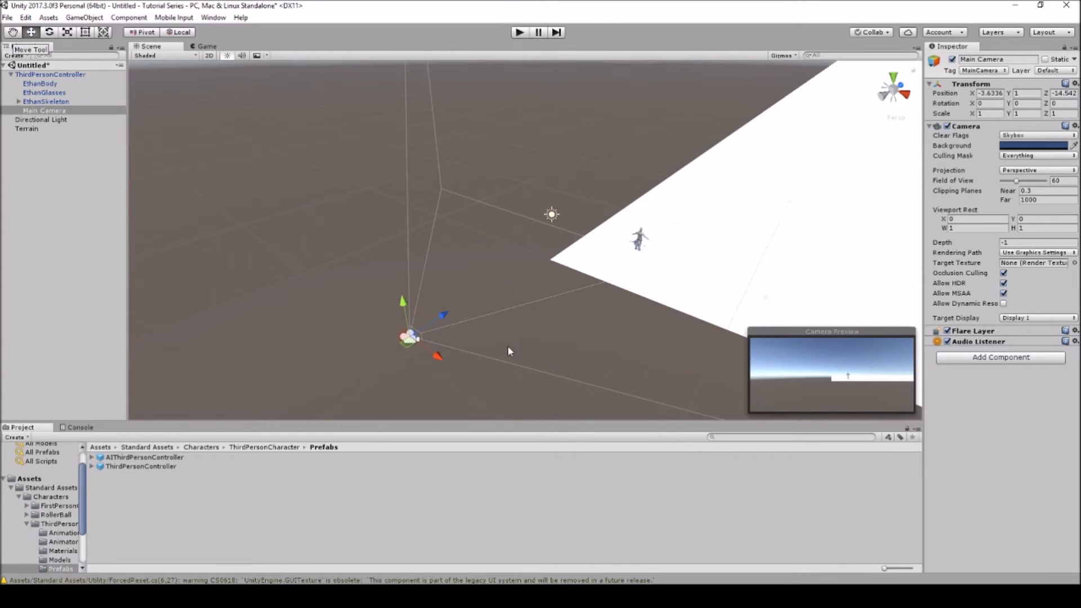
{"action": "left_click_drag", "start_coordinate": [437, 356], "coordinate": [746, 203]}
{"action": "left_click_drag", "start_coordinate": [642, 261], "coordinate": [659, 265]}
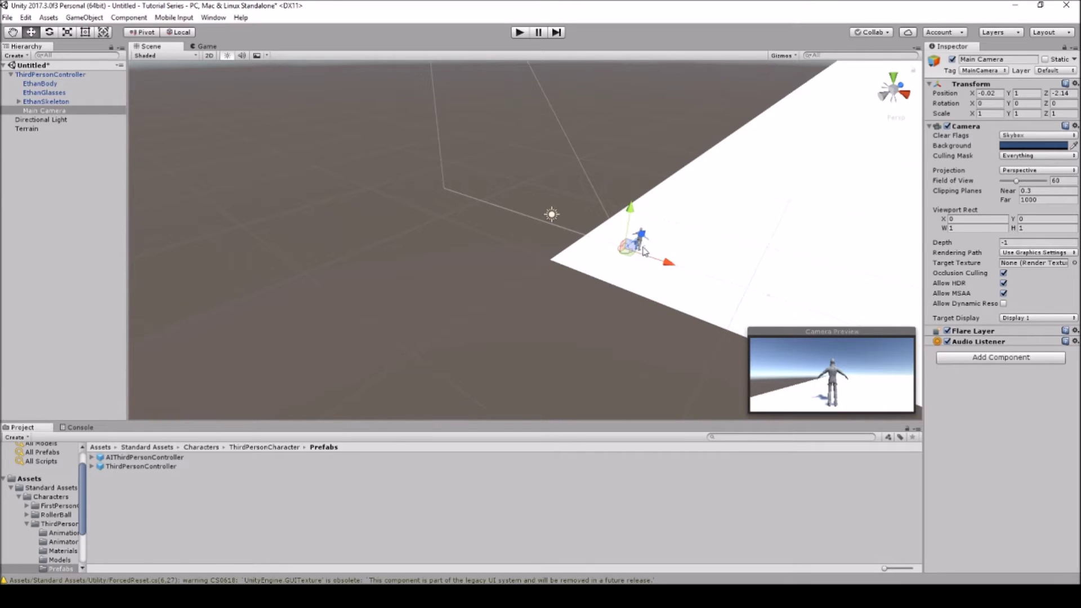
{"action": "left_click", "coordinate": [999, 93]}
{"action": "type", "text": "0"}
{"action": "key", "text": "Tab"}
{"action": "key", "text": "Tab"}
{"action": "type", "text": "0"}
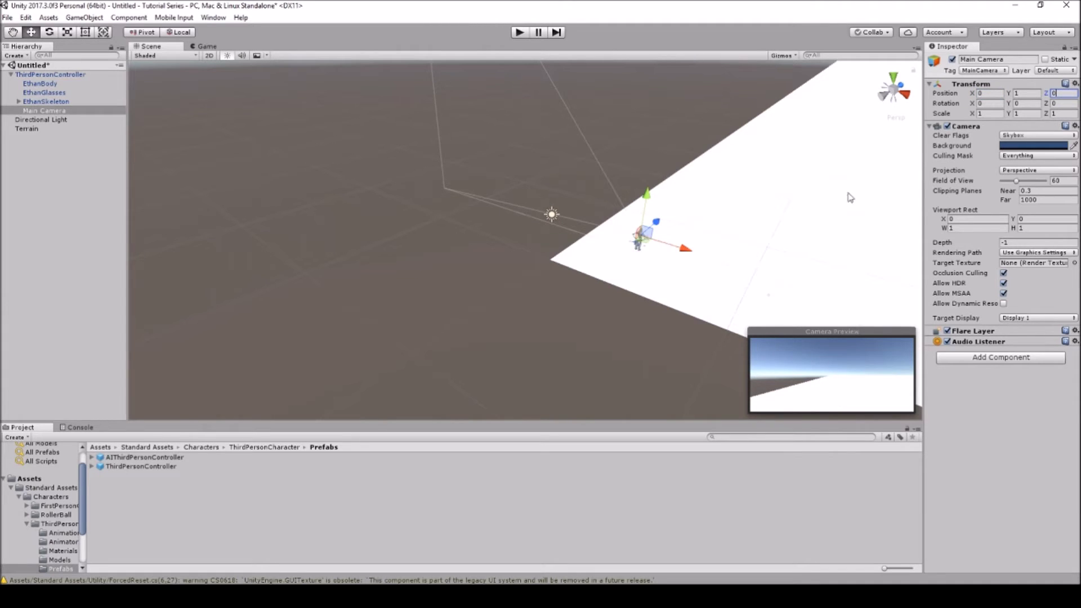
{"action": "left_click_drag", "start_coordinate": [655, 223], "coordinate": [636, 200]}
{"action": "left_click", "coordinate": [50, 32]}
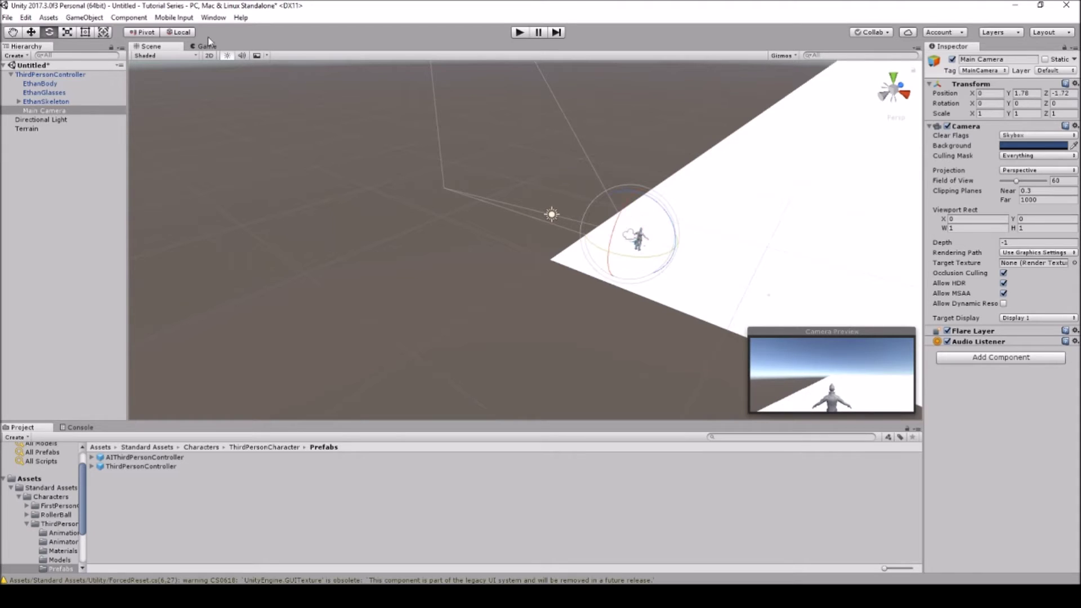
Tilt the camera down to about 21.9° X rotation and start playing the scene.
{"action": "left_click_drag", "start_coordinate": [622, 221], "coordinate": [631, 186]}
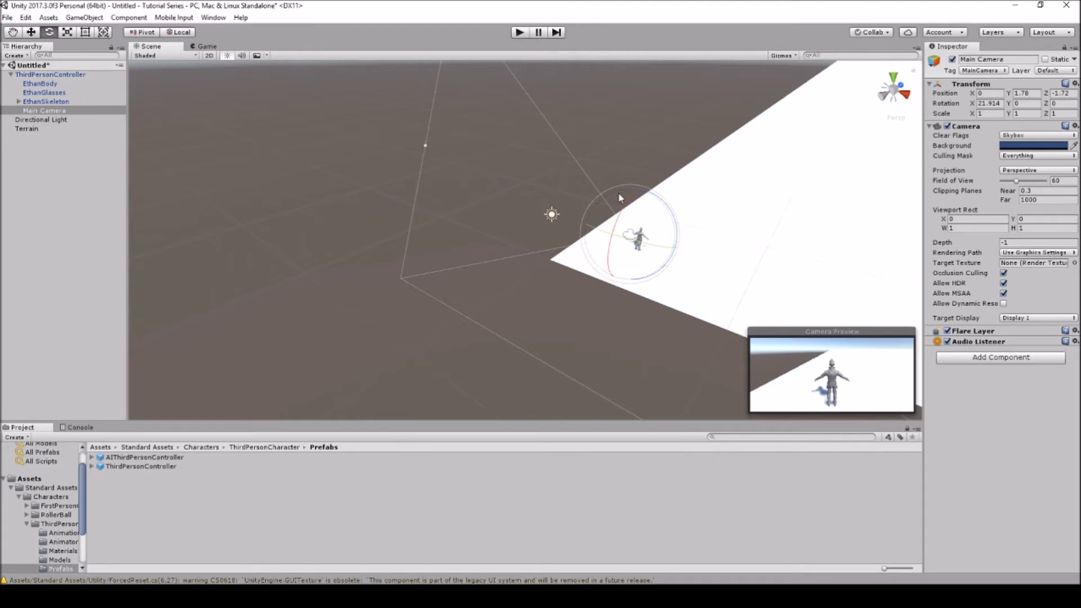
{"action": "left_click", "coordinate": [518, 33]}
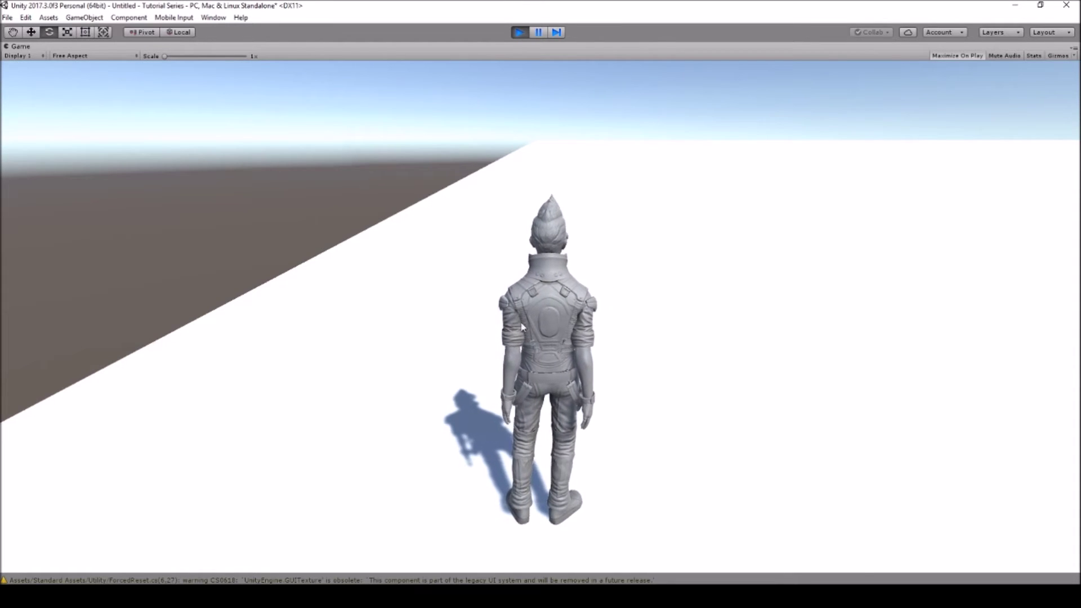
Walk the character with W, A and D to check the camera follows, then stop play with Ctrl+P.
{"action": "key", "text": "w"}
{"action": "key", "text": "a"}
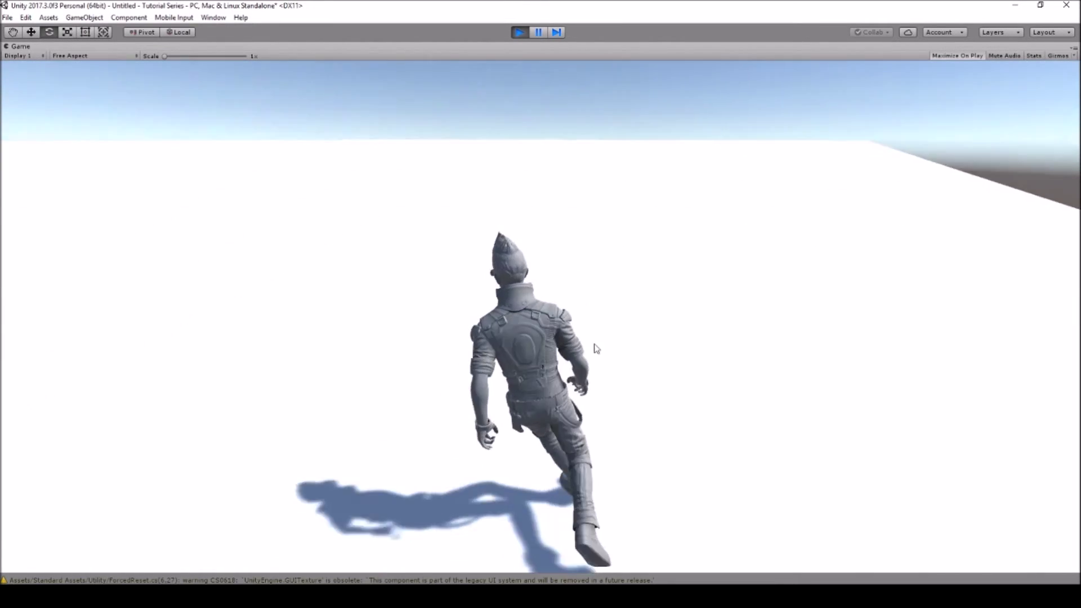
{"action": "key", "text": "d"}
{"action": "key", "text": "a"}
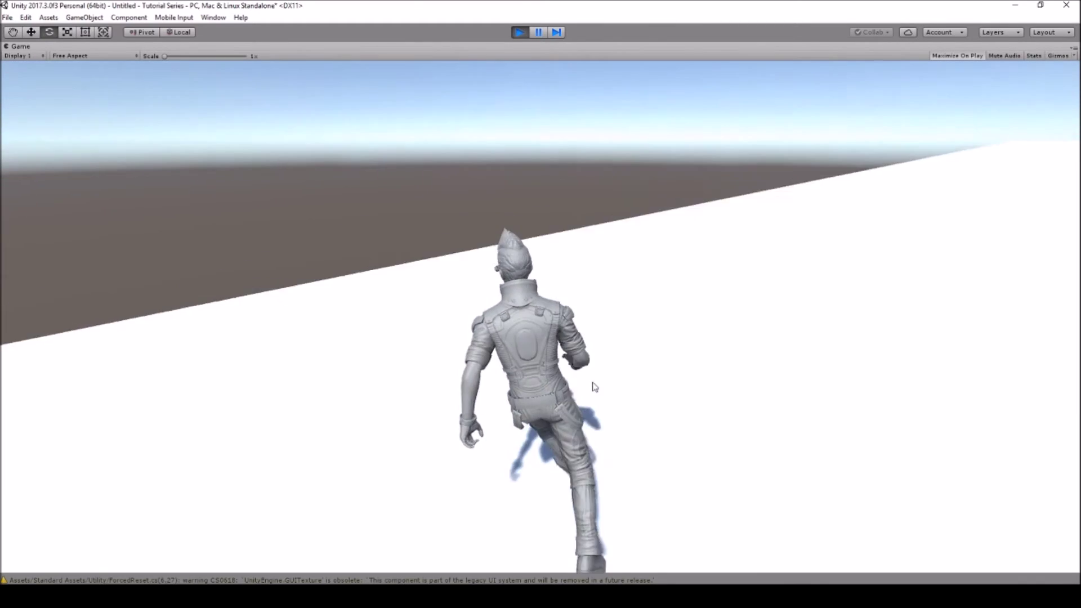
{"action": "key", "text": "d"}
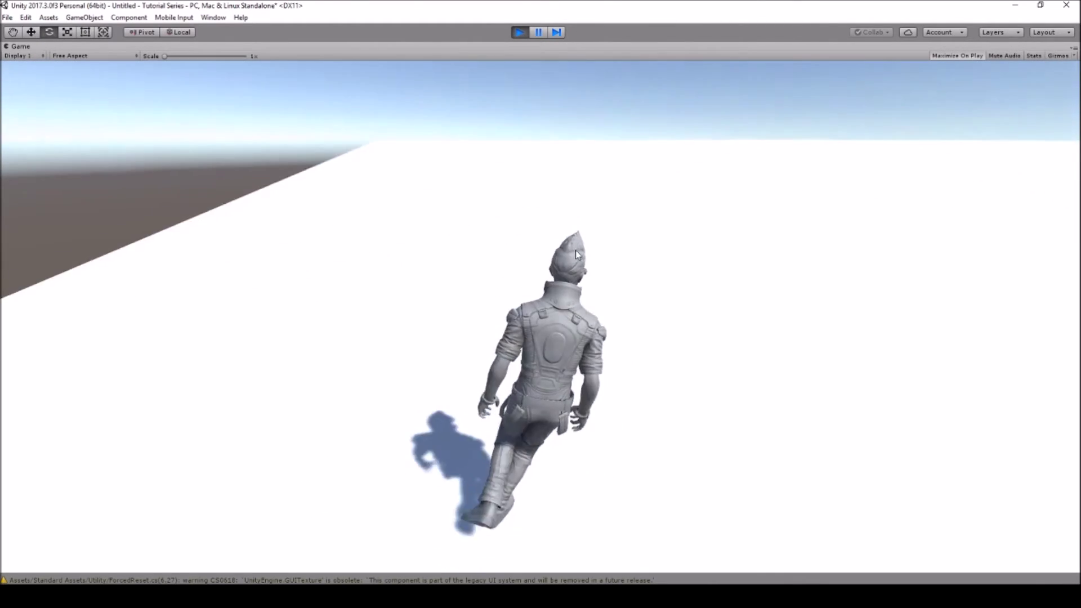
{"action": "key", "text": "a"}
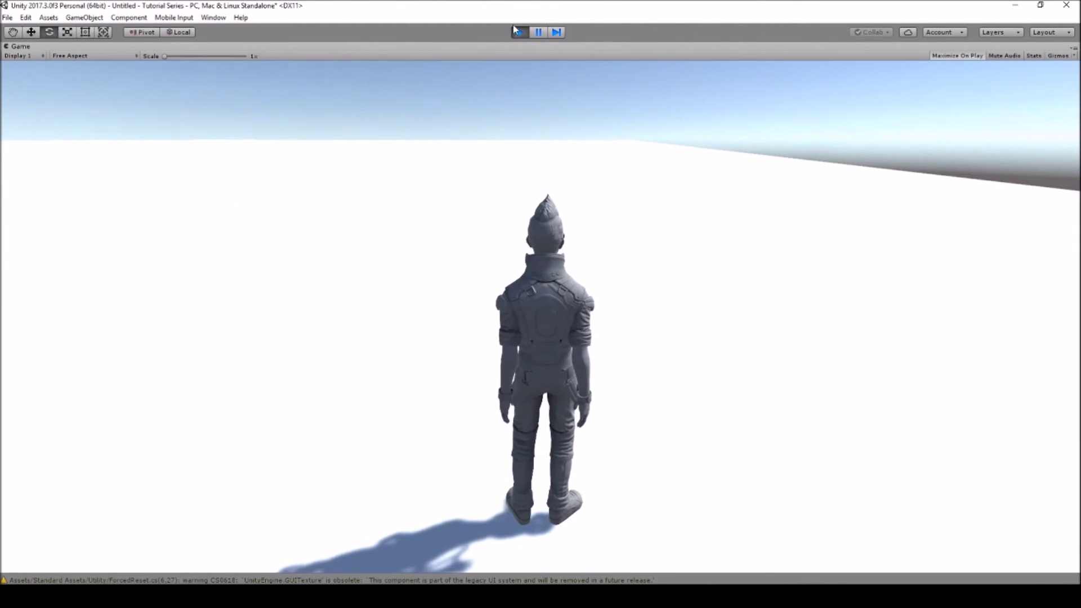
{"action": "key", "text": "ctrl+p"}
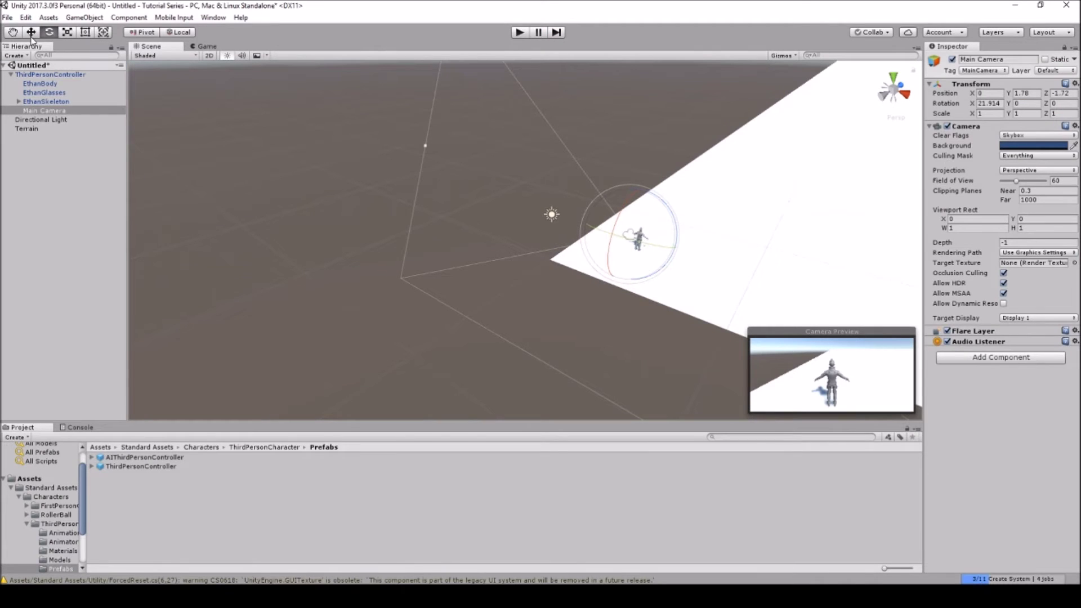
Raise and pull the camera back to Y 2.32, Z -3.05, then start Play.
{"action": "key", "text": "w"}
{"action": "left_click_drag", "start_coordinate": [645, 242], "coordinate": [634, 242]}
{"action": "left_click", "coordinate": [519, 34]}
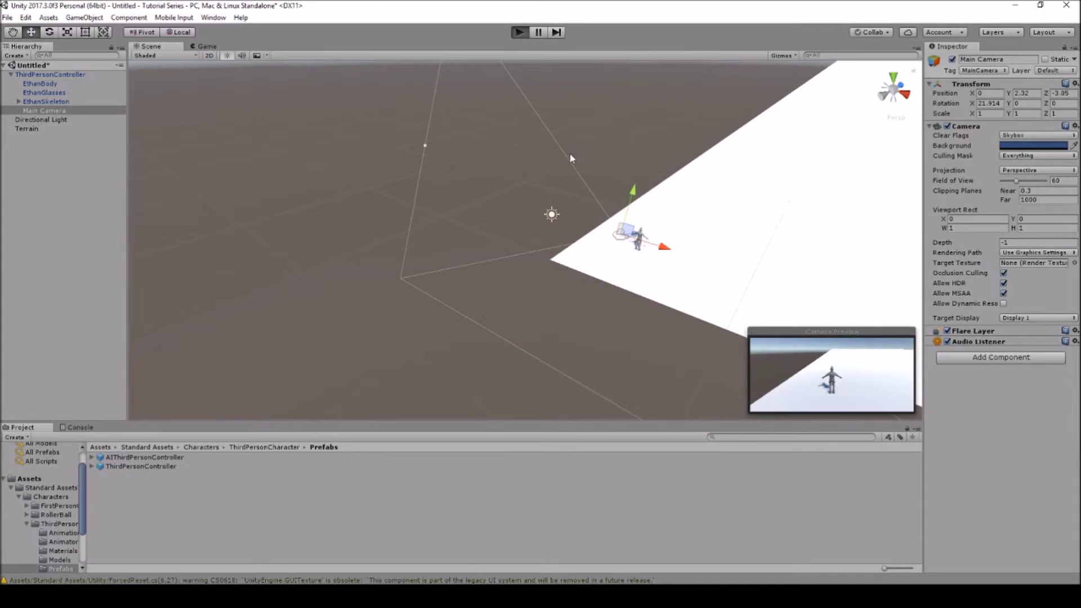
Run the character around with W, A, S, D to test the view, then stop playing.
{"action": "key", "text": "w"}
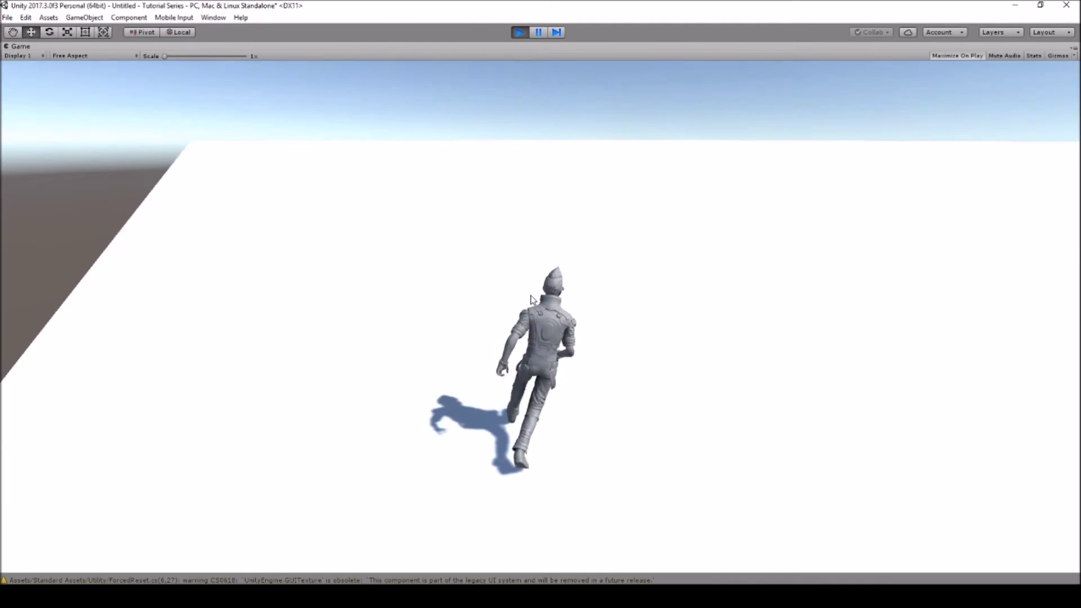
{"action": "key", "text": "a"}
{"action": "key", "text": "d"}
{"action": "key", "text": "w"}
{"action": "key", "text": "w"}
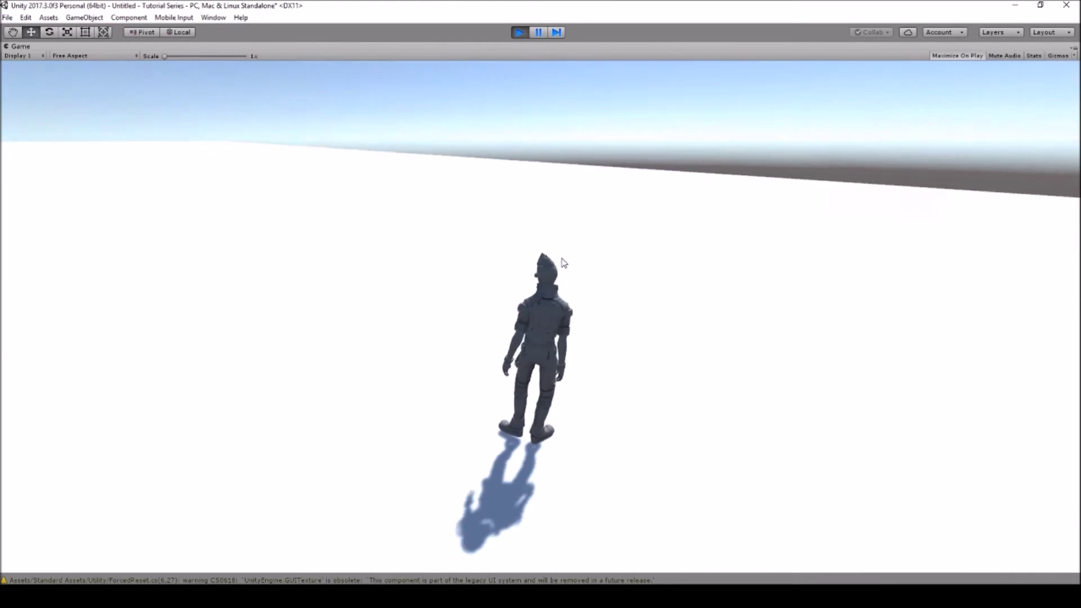
{"action": "key", "text": "w"}
{"action": "key", "text": "s"}
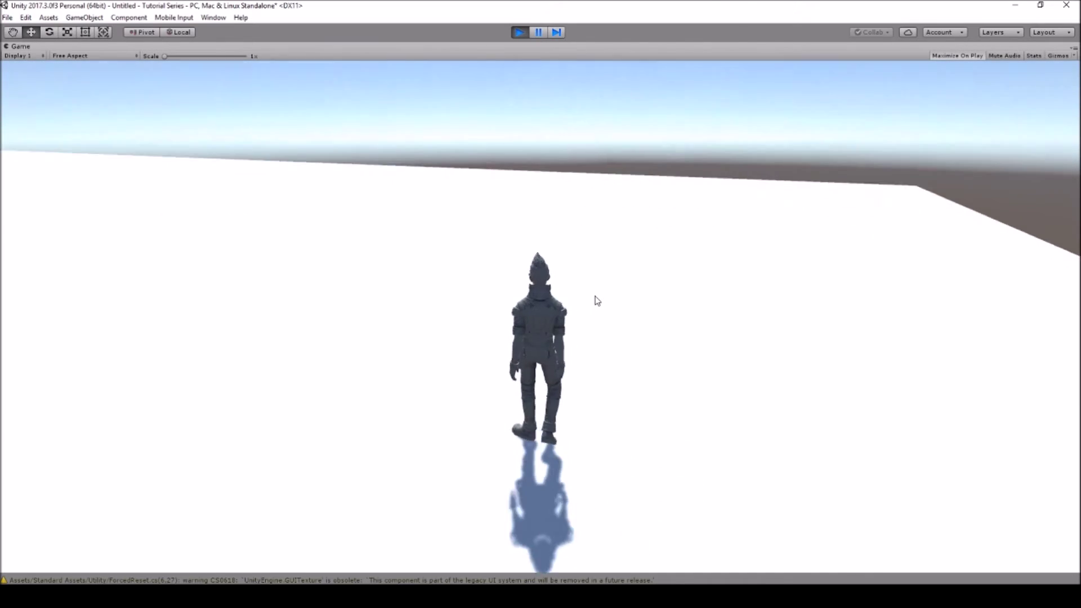
{"action": "left_click", "coordinate": [518, 32]}
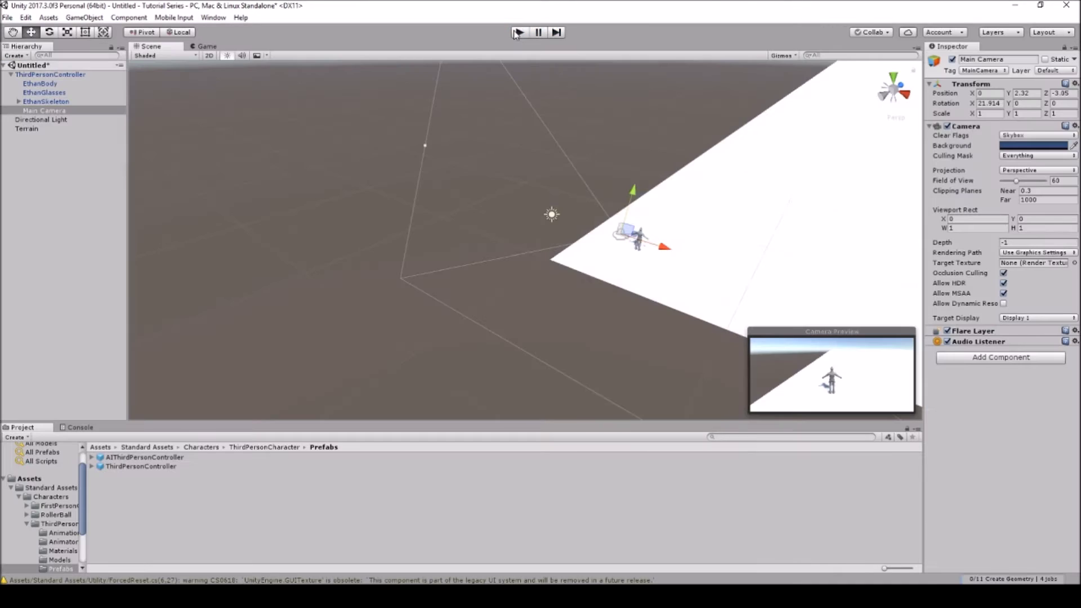